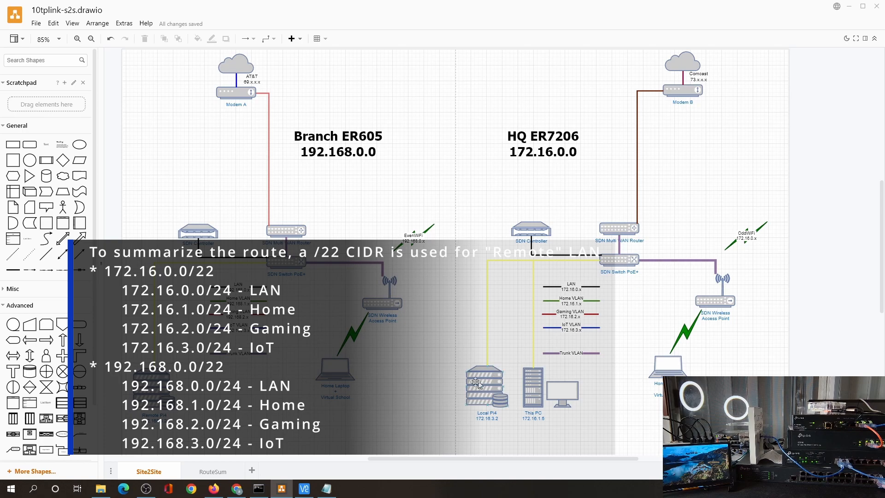
# Step: Show the RouteSum diagram of Branch ER605 and HQ ER7206 with 192.168.0.0/22 and 172.16.0.0/22 summaries
pyautogui.click(207, 471)
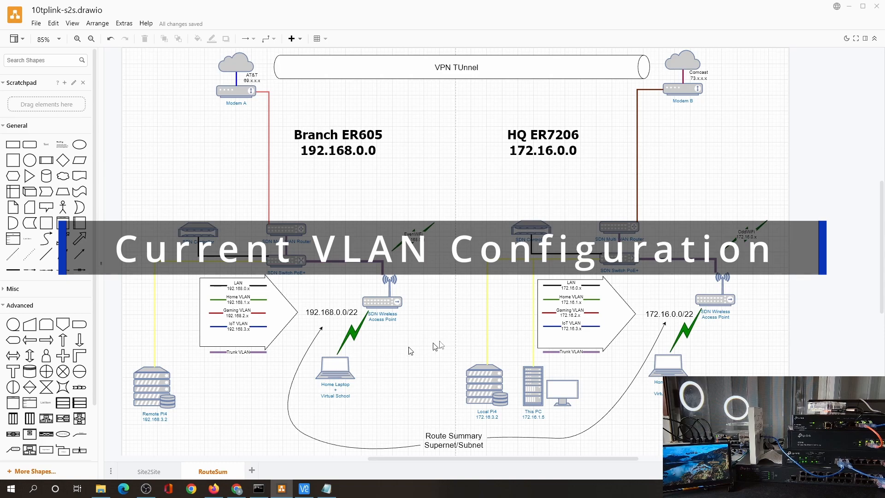
# Step: Review the Branch OC200 site's LAN networks and subnets
pyautogui.moveTo(239, 493)
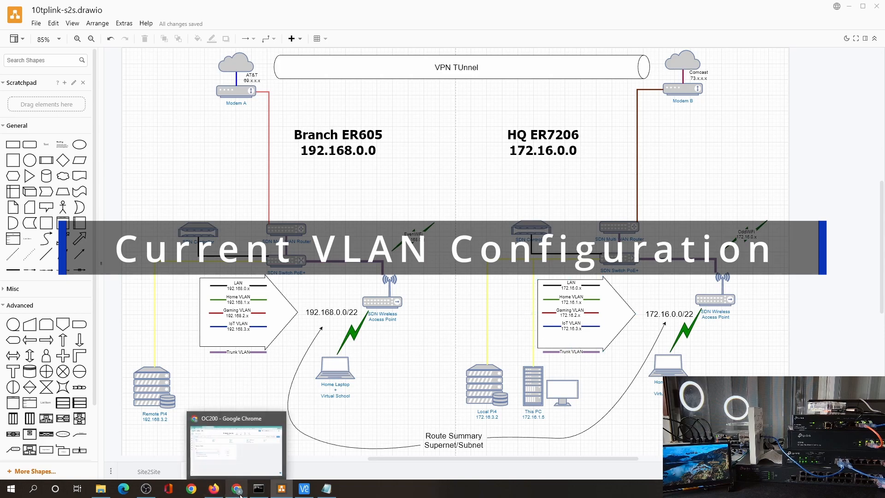
pyautogui.click(236, 471)
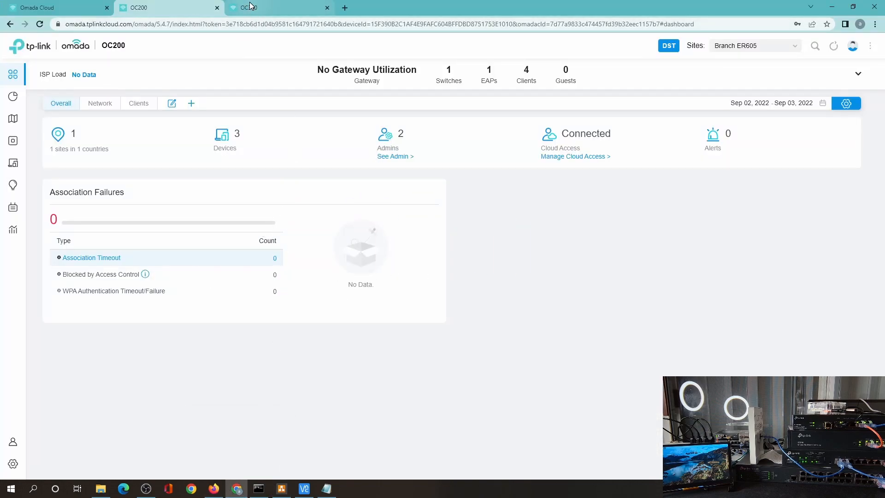
pyautogui.click(19, 466)
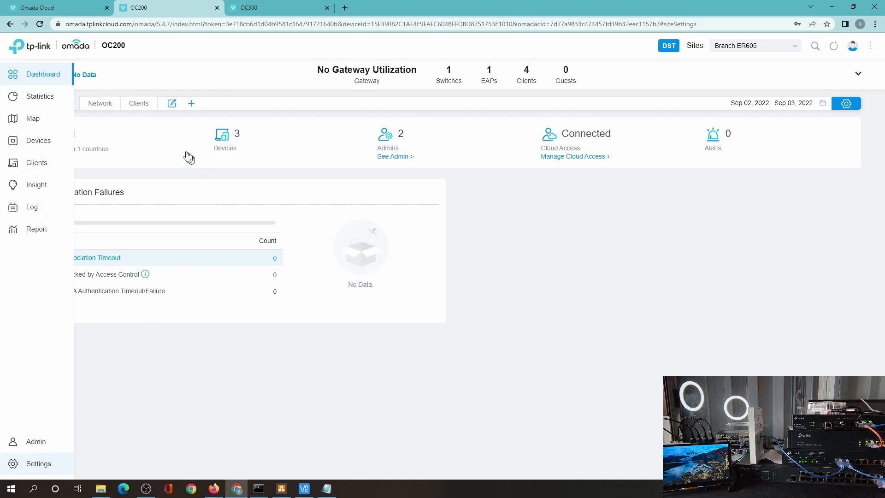
pyautogui.click(58, 114)
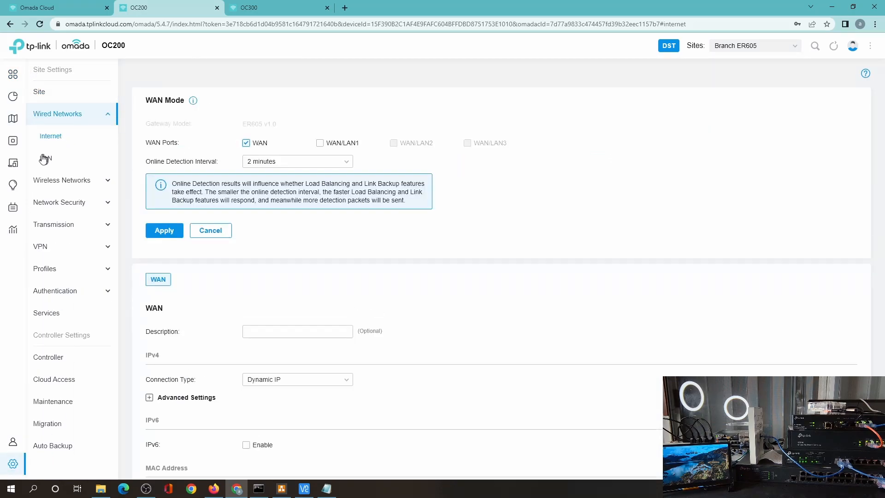
pyautogui.click(45, 159)
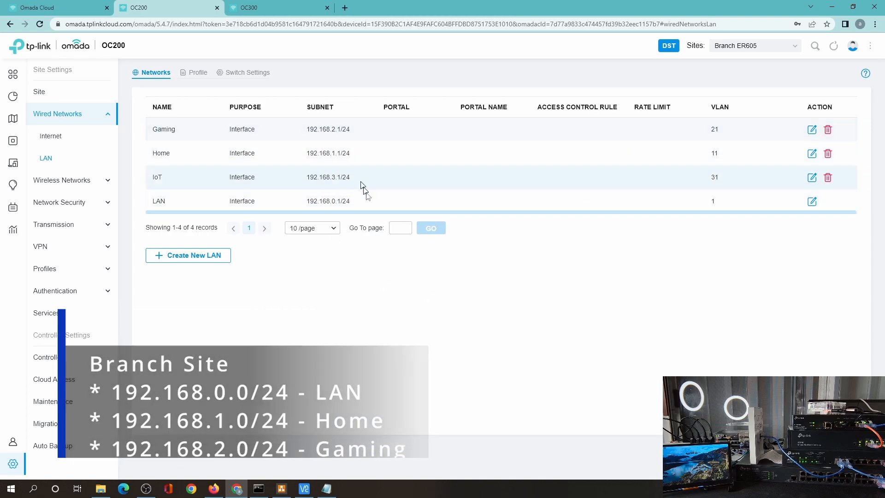
# Step: Review the HQ OC300 site's LAN subnets and its connected clients
pyautogui.click(252, 8)
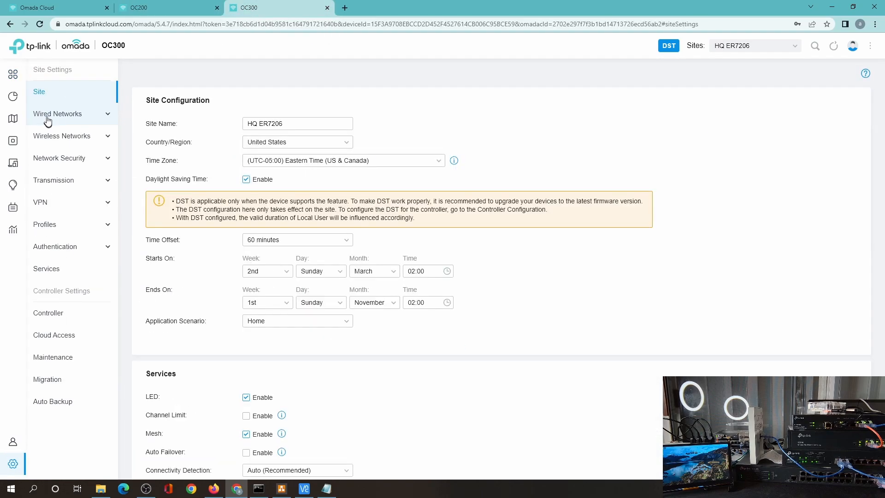
pyautogui.click(51, 115)
pyautogui.click(45, 157)
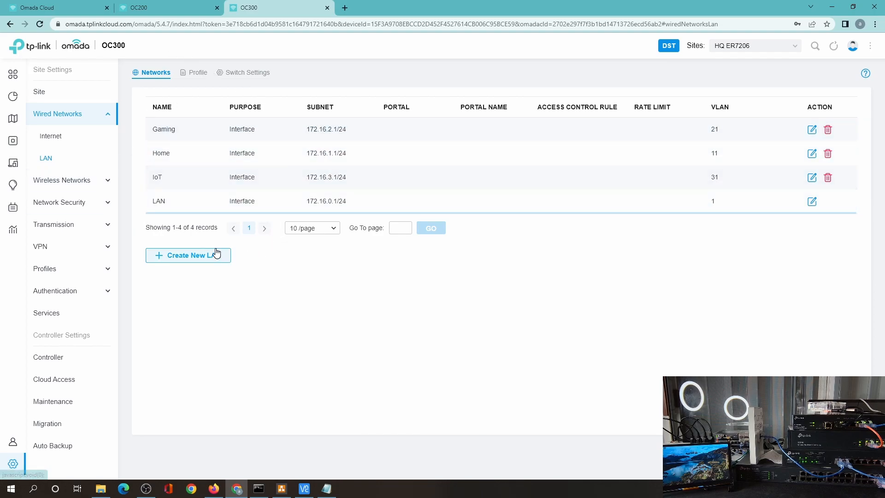
pyautogui.moveTo(35, 192)
pyautogui.click(35, 163)
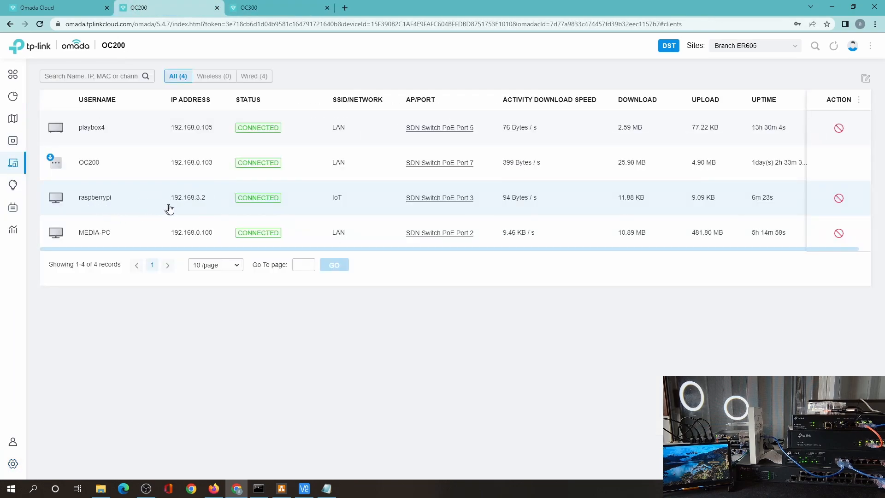
pyautogui.hotkey('ctrl', 'Tab')
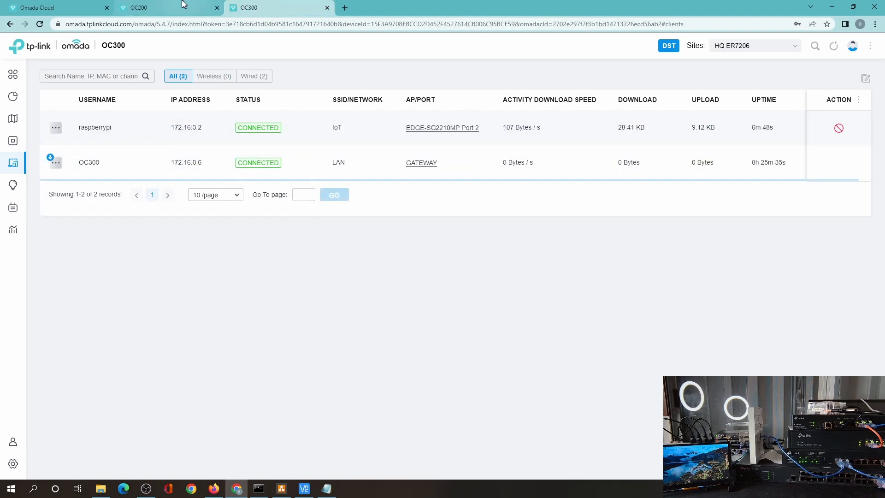
# Step: Return to the Branch site's clients and view its VPN settings, which have no policies
pyautogui.click(183, 6)
pyautogui.moveTo(30, 223)
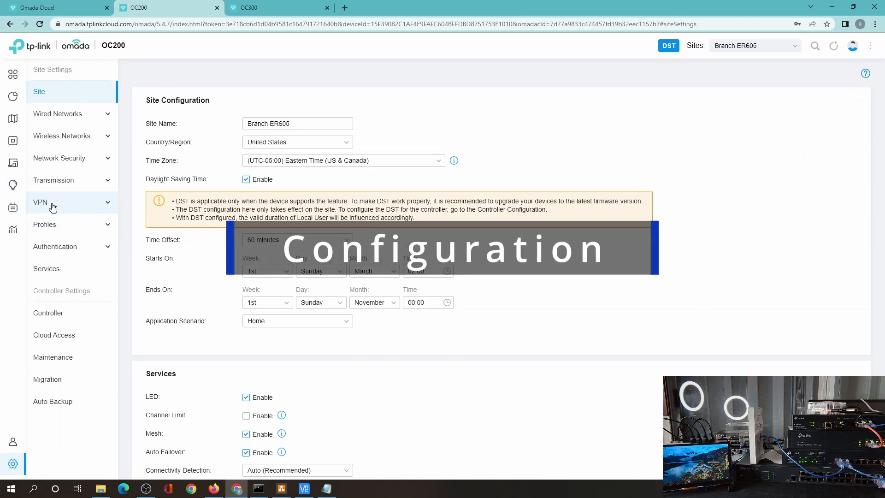
pyautogui.click(65, 204)
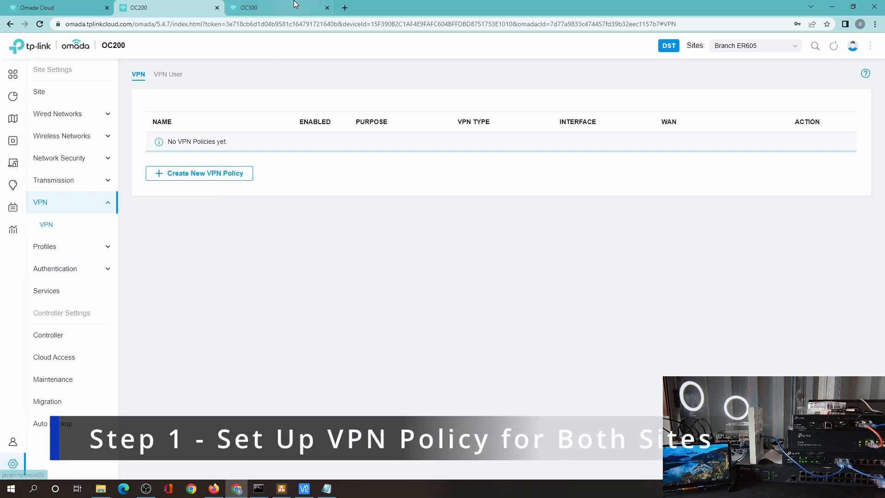
# Step: On the HQ site, start a new VPN policy named HQ2Branch using Manual IPsec
pyautogui.click(295, 5)
pyautogui.click(14, 463)
pyautogui.click(78, 205)
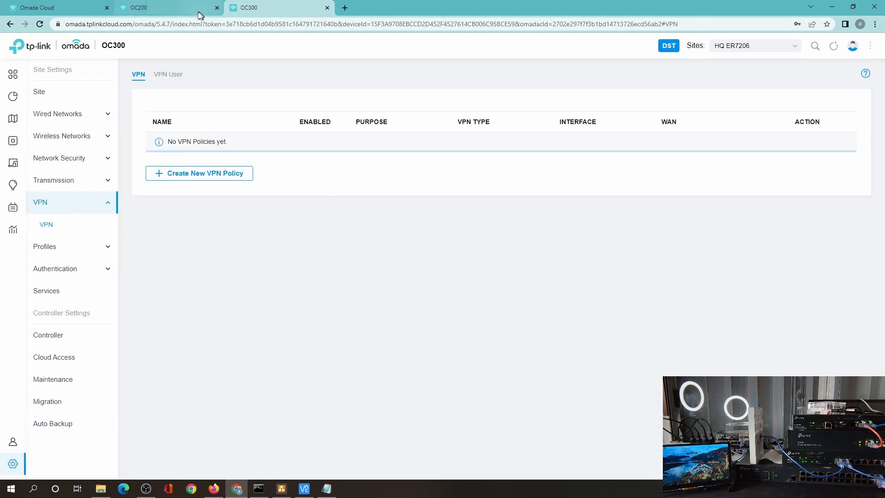
pyautogui.click(172, 164)
pyautogui.click(267, 124)
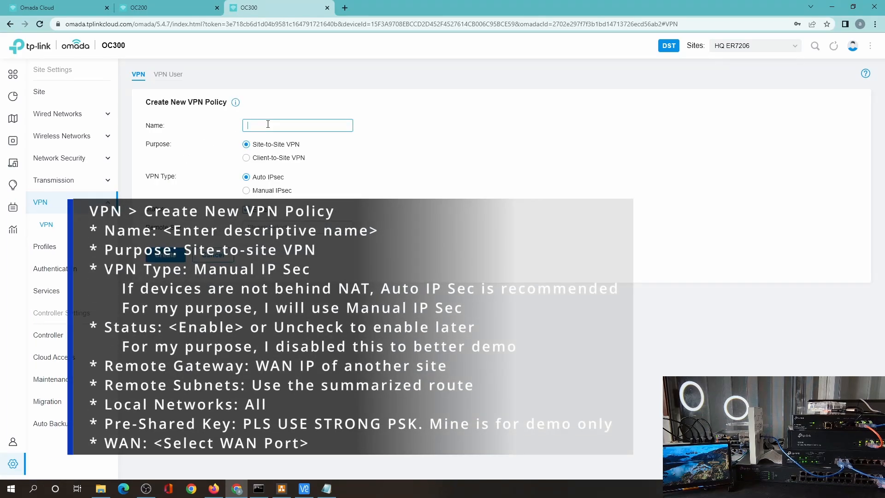
pyautogui.doubleClick(271, 124)
pyautogui.click(263, 191)
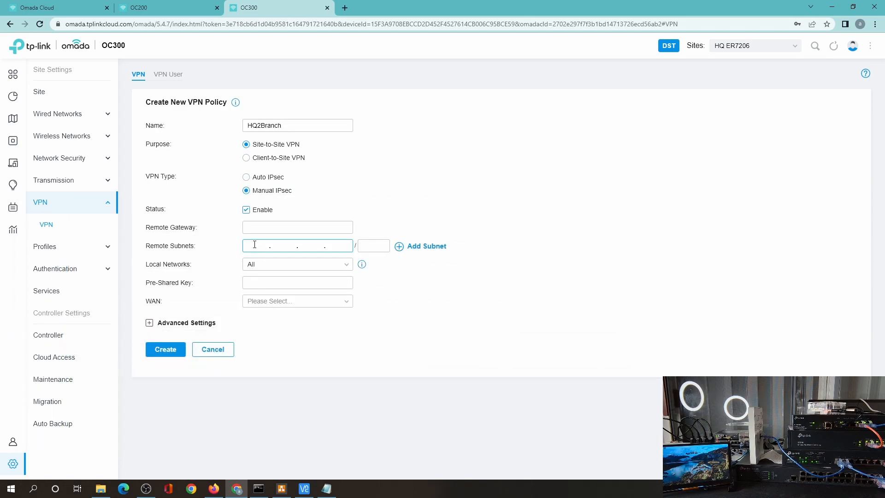
# Step: Give HQ2Branch remote subnet 192.168.0.0/22, a pre-shared key, WAN uplink, and expand Advanced Settings
pyautogui.click(262, 245)
pyautogui.write('192.168.0.0')
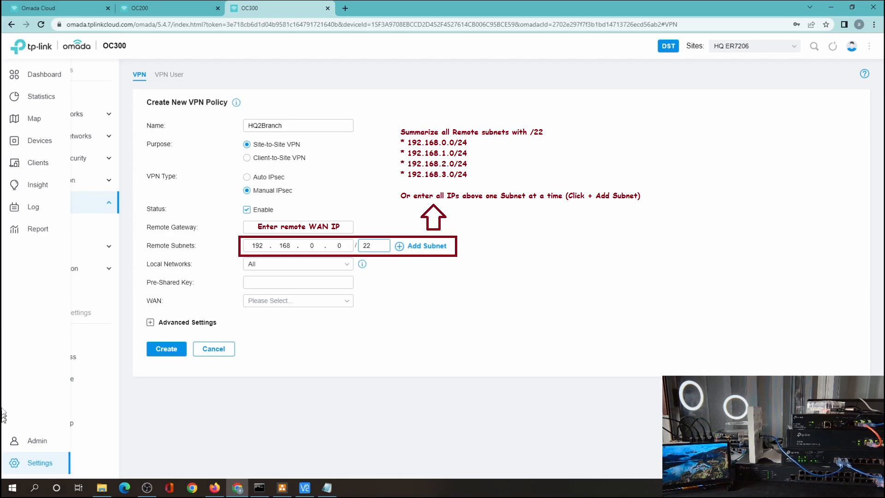
pyautogui.click(274, 287)
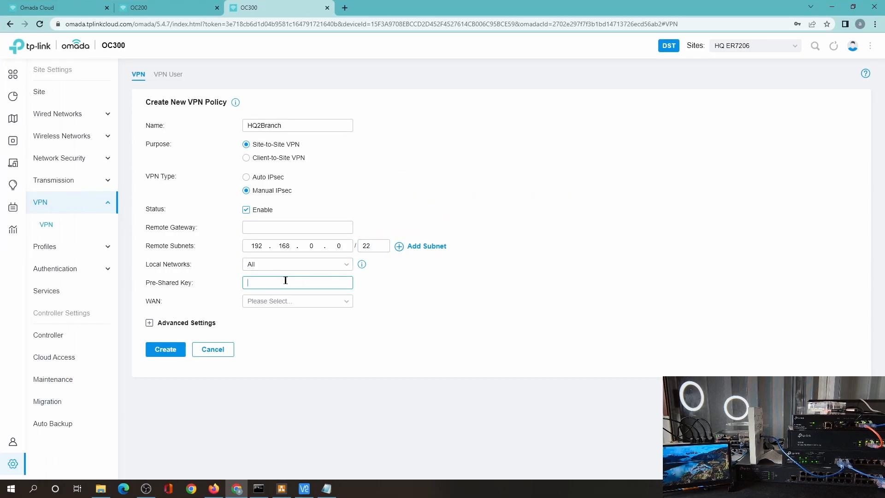
pyautogui.write('123456')
pyautogui.click(276, 301)
pyautogui.click(276, 335)
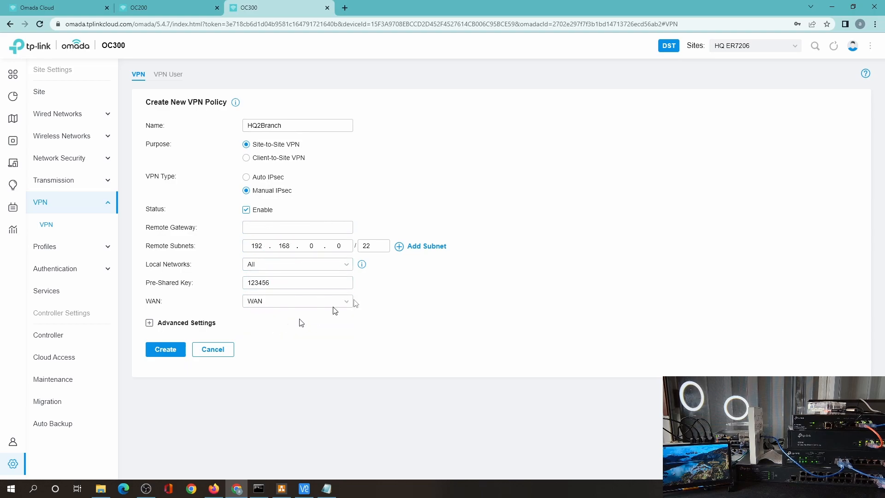
pyautogui.click(203, 323)
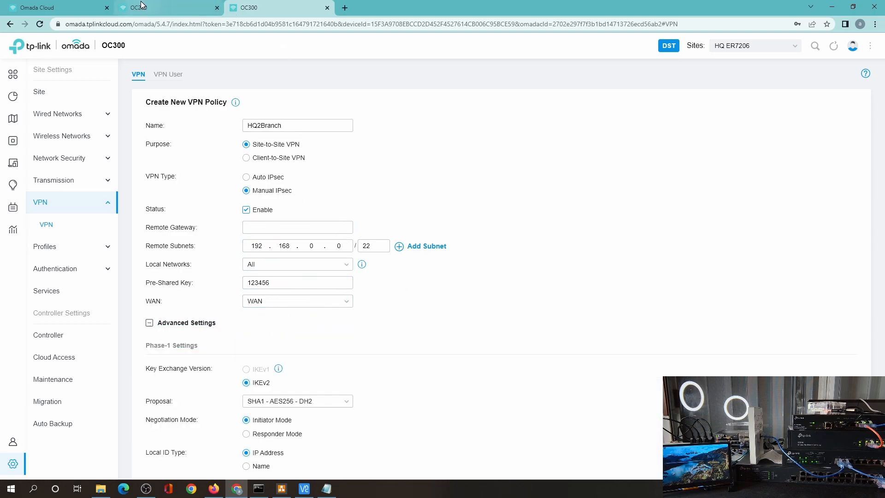
pyautogui.click(185, 5)
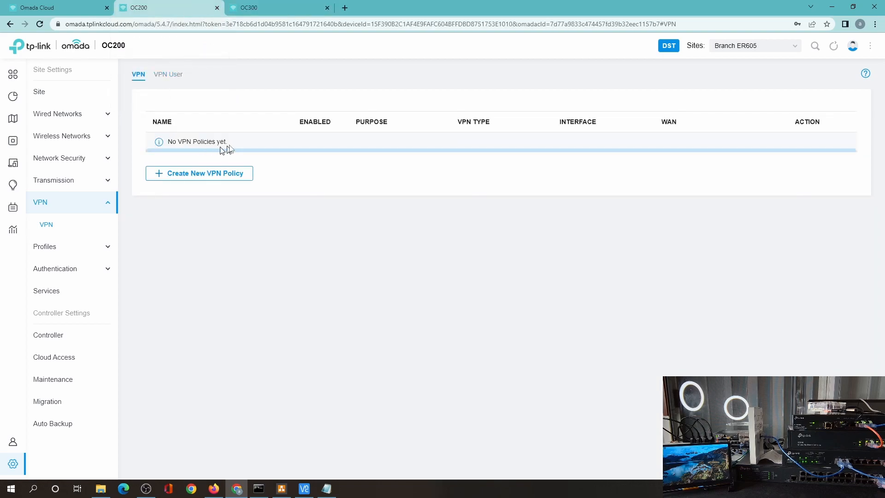
# Step: Create a new Branch-site VPN policy named Branch2HQ using Manual IPsec
pyautogui.click(200, 173)
pyautogui.click(270, 126)
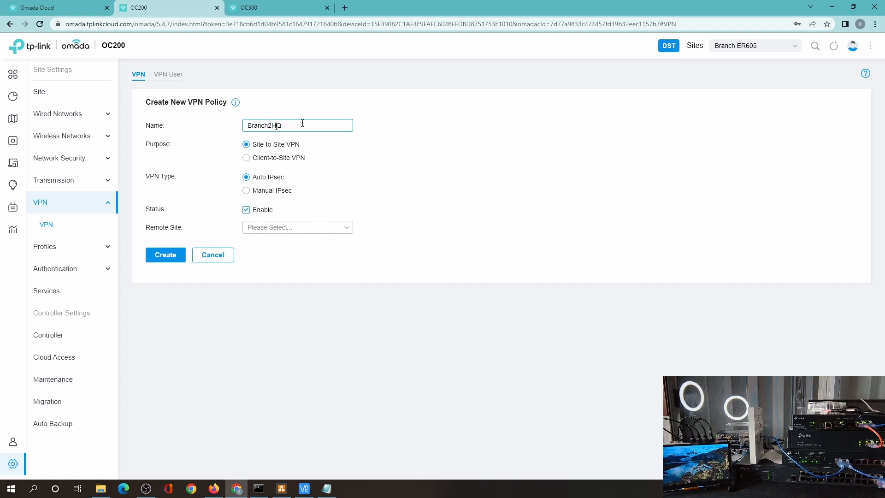
pyautogui.click(277, 192)
pyautogui.click(259, 4)
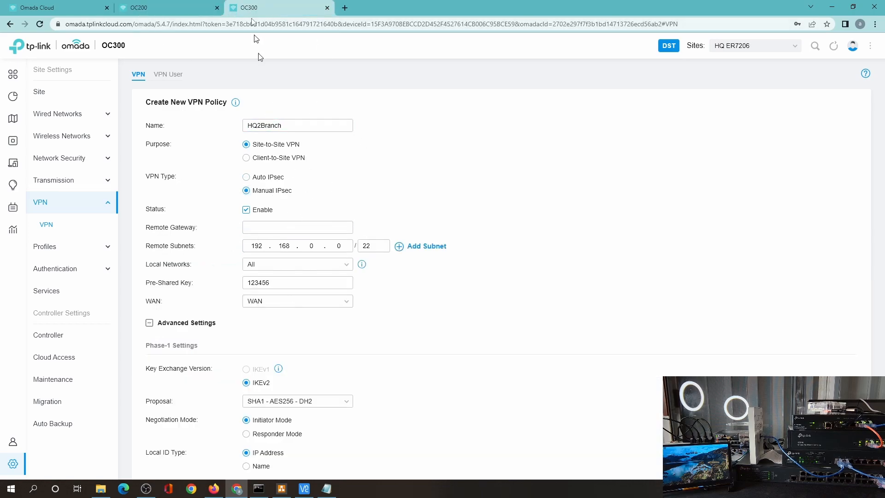
pyautogui.click(170, 5)
# Step: Enter Branch2HQ's remote subnet as 172.16.0.0/22 and move to the pre-shared key field
pyautogui.click(248, 241)
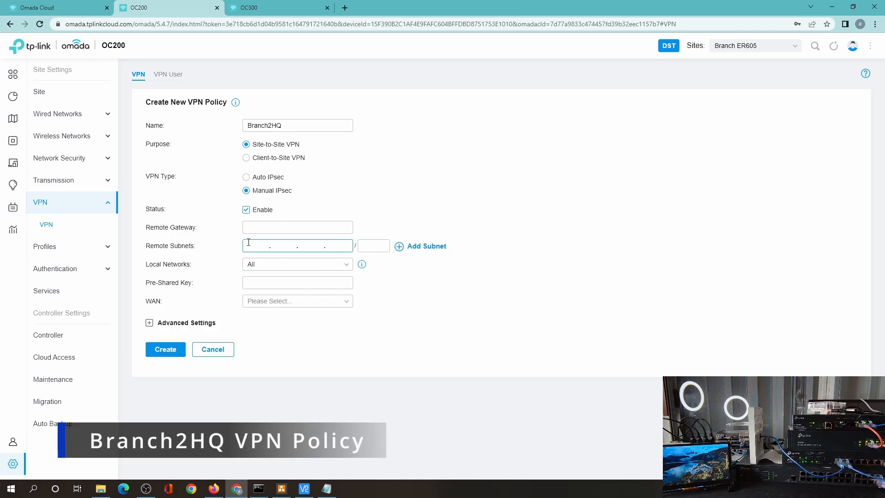
pyautogui.write('172.16.0.0')
pyautogui.press('Tab')
pyautogui.write('22')
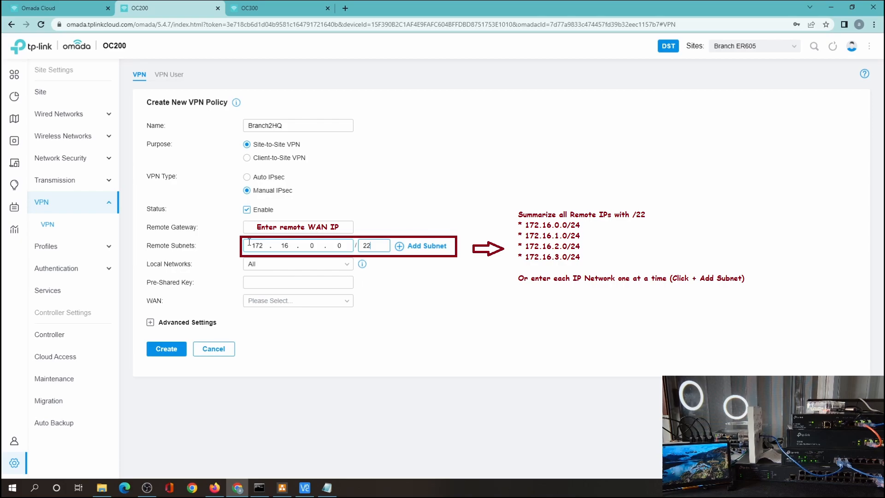
pyautogui.click(281, 282)
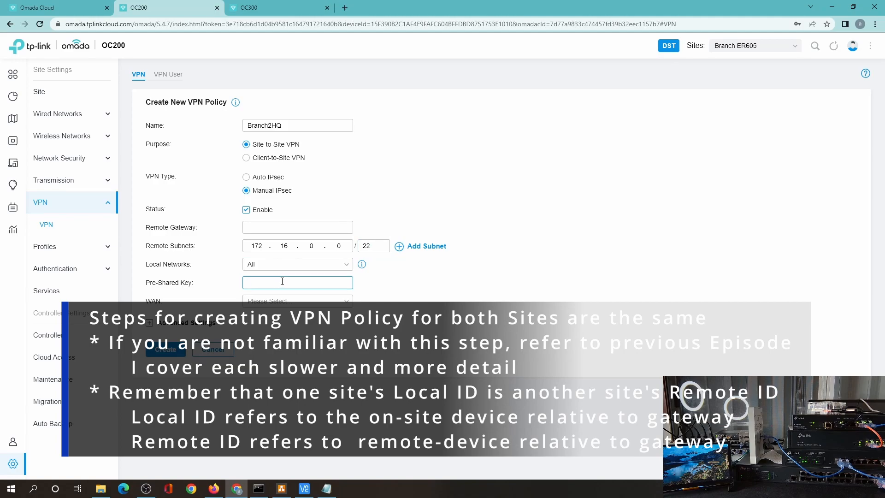
pyautogui.click(255, 6)
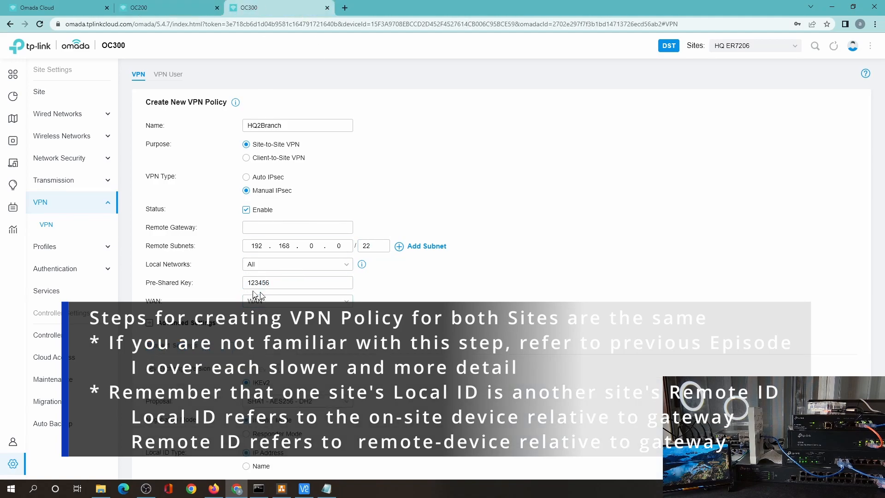
# Step: Set Branch2HQ's uplink to WAN and use Name ID types for local and remote identities
pyautogui.click(197, 6)
pyautogui.click(257, 300)
pyautogui.click(262, 320)
pyautogui.click(182, 323)
pyautogui.scroll(-1, 372, 292)
pyautogui.scroll(-2, 371, 292)
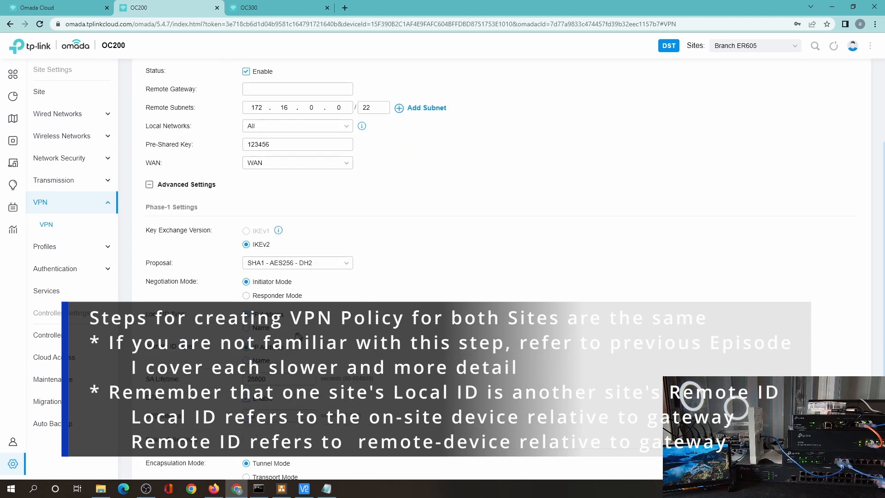
pyautogui.click(261, 329)
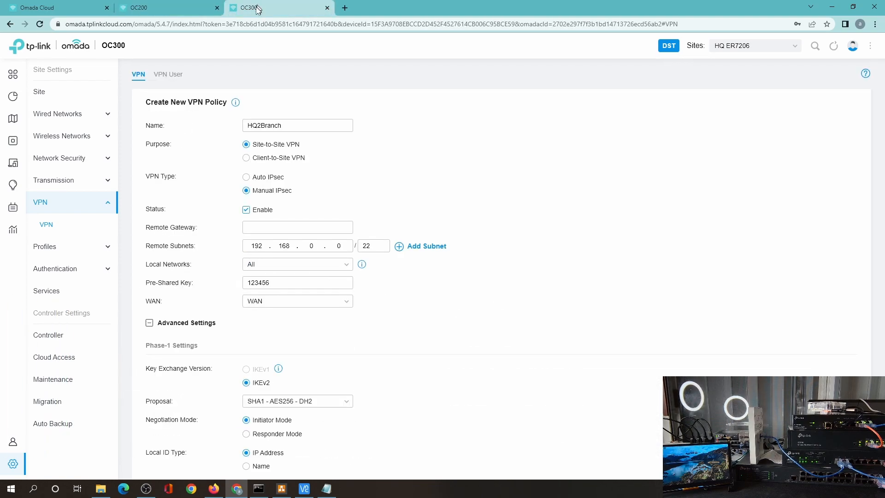
pyautogui.scroll(-5, 341, 368)
pyautogui.click(252, 282)
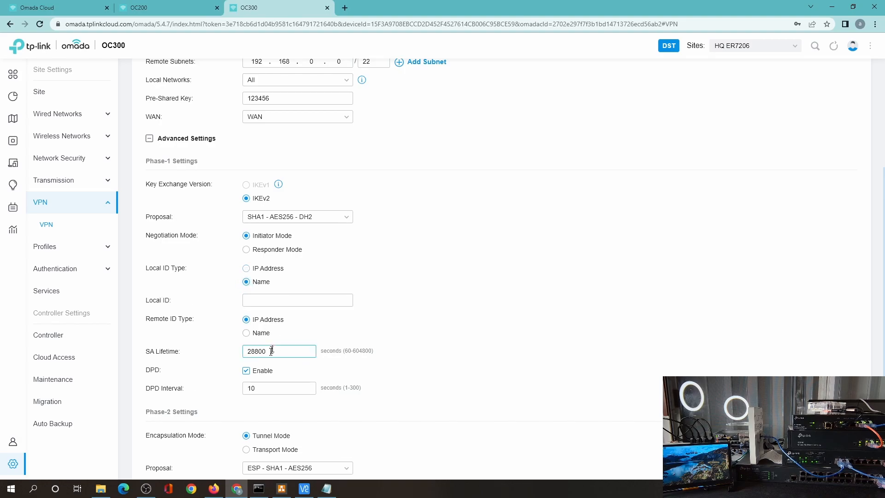
pyautogui.click(261, 333)
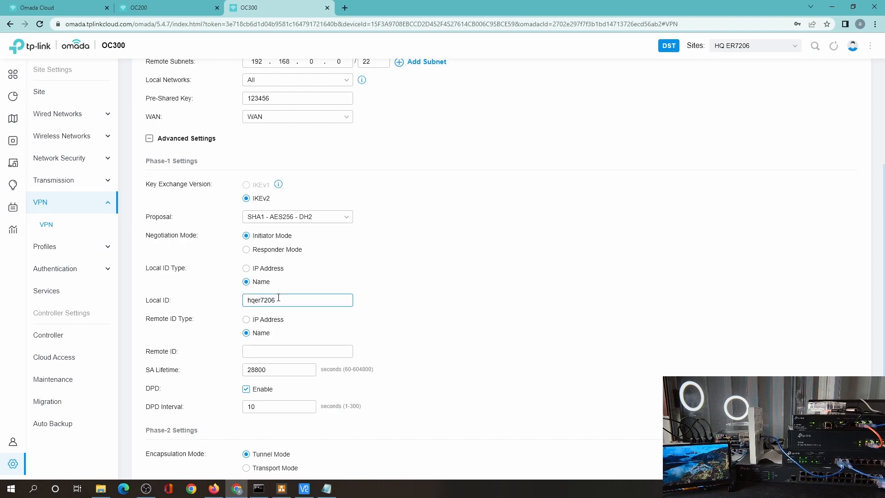
pyautogui.click(194, 8)
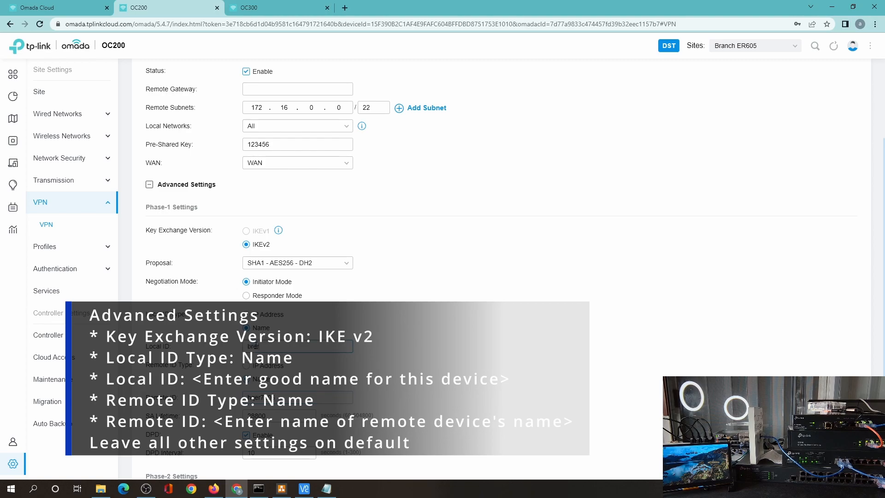
pyautogui.click(256, 8)
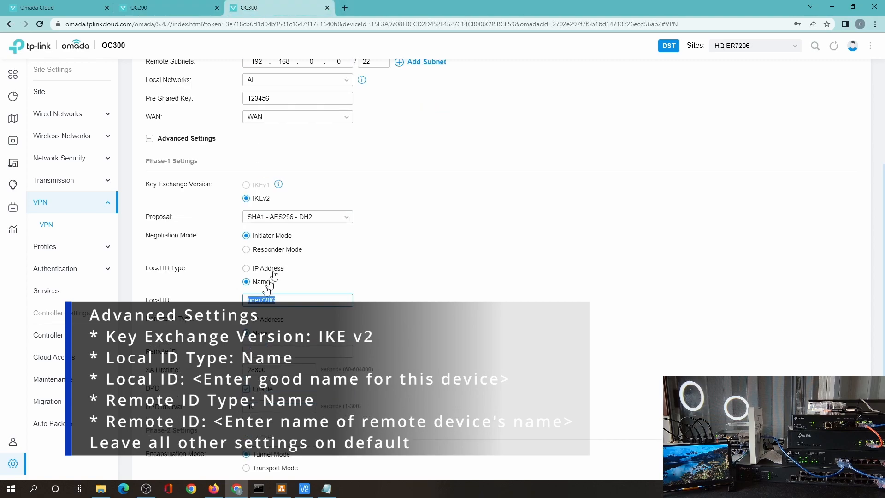
pyautogui.scroll(-3, 335, 347)
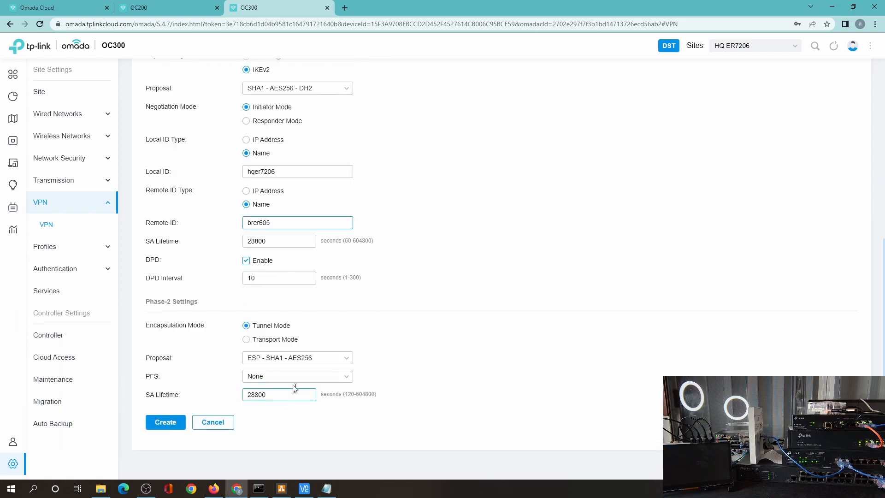
pyautogui.scroll(7, 375, 293)
pyautogui.click(152, 8)
pyautogui.scroll(5, 395, 193)
pyautogui.click(255, 228)
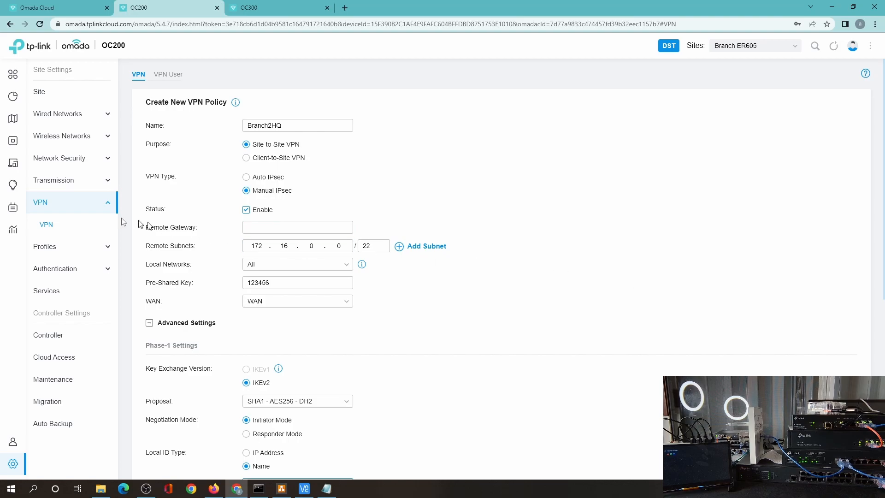
pyautogui.click(278, 9)
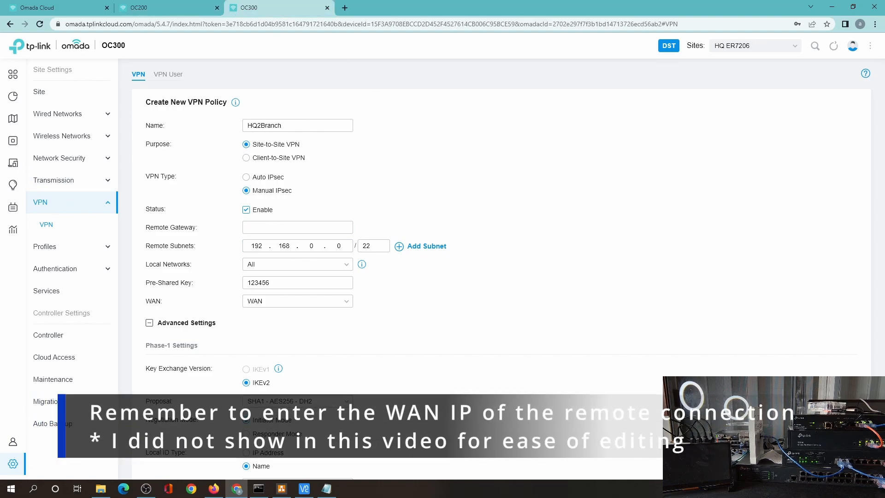
pyautogui.scroll(-4, 424, 128)
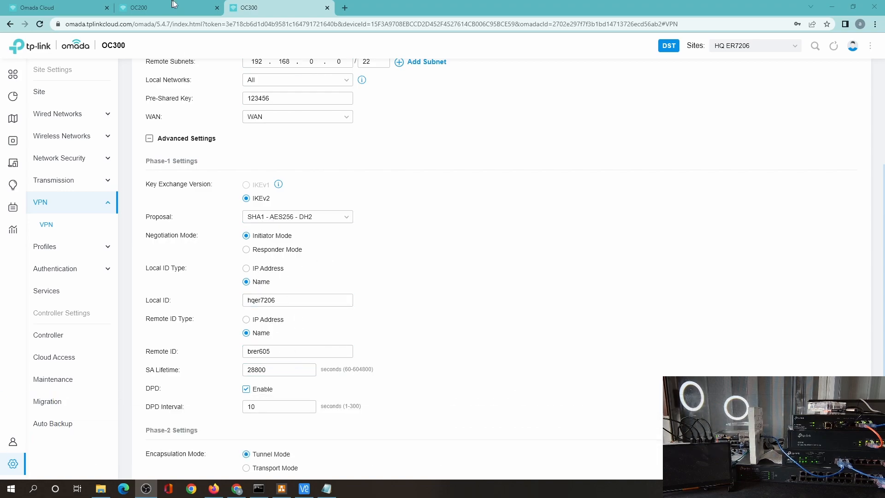
# Step: Compare the Branch form's Phase-2 settings, then create the HQ2Branch policy
pyautogui.click(171, 6)
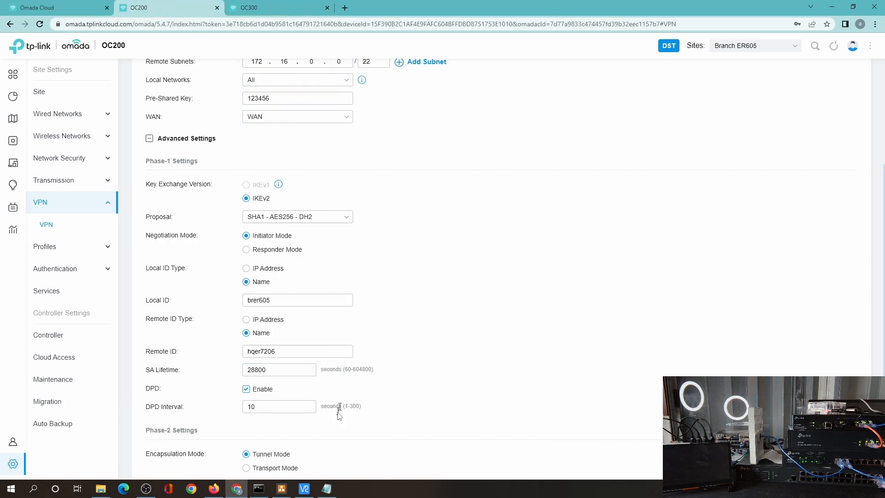
pyautogui.scroll(-3, 323, 278)
pyautogui.click(250, 396)
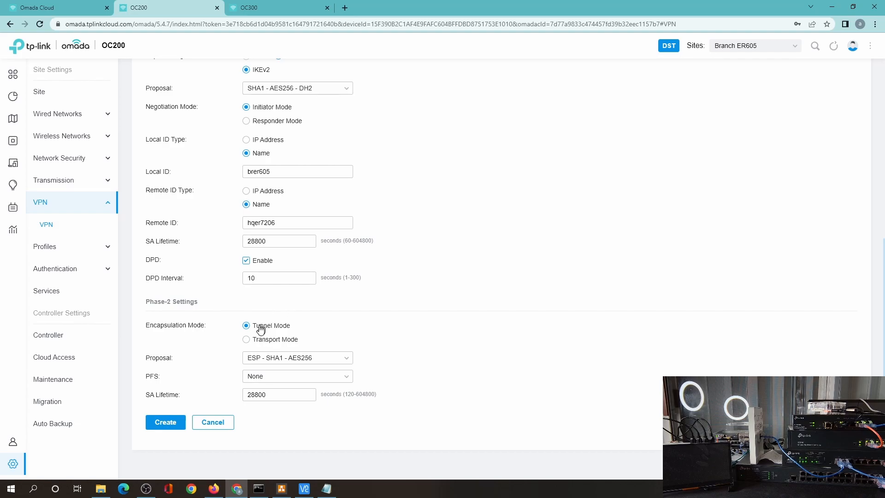
pyautogui.click(251, 12)
pyautogui.scroll(-3, 193, 418)
pyautogui.click(173, 428)
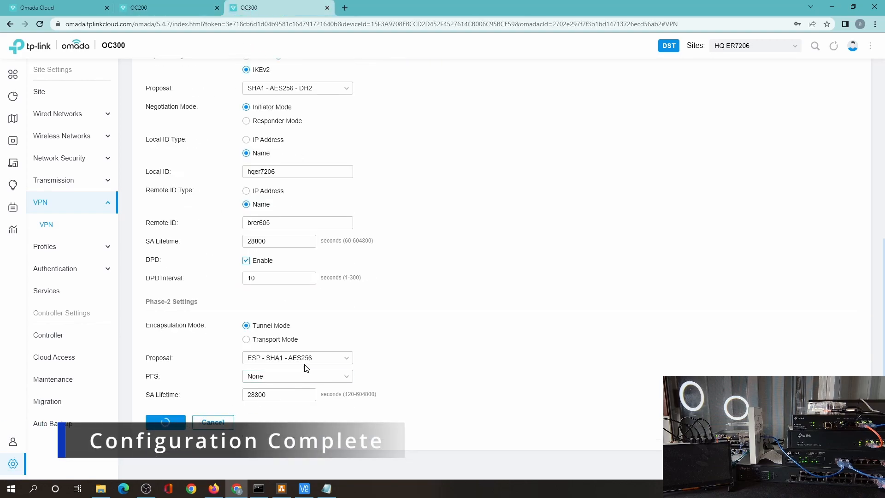
# Step: List the Branch site's clients, including raspberrypi at 192.168.3.2, with Command Prompt alongside
pyautogui.click(170, 10)
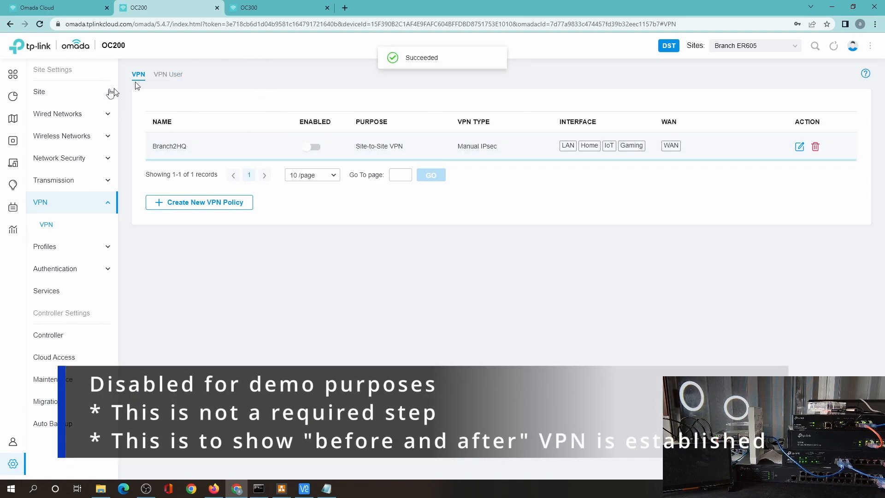
pyautogui.click(36, 168)
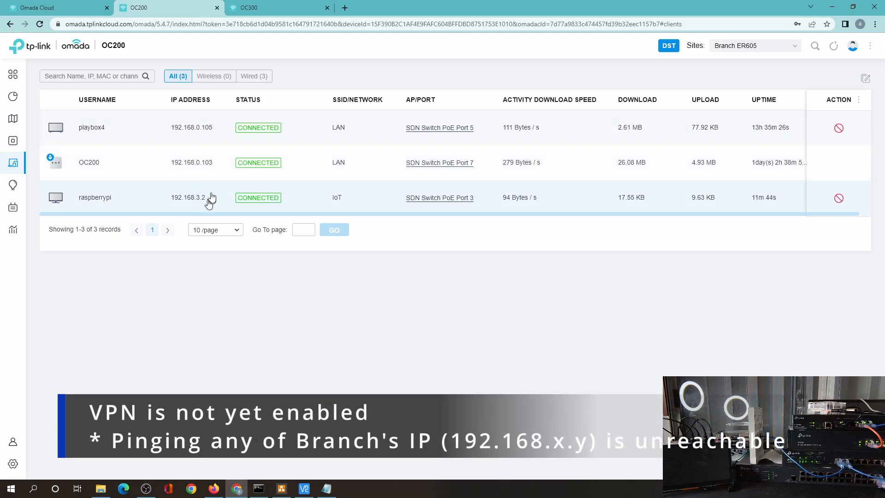
pyautogui.click(259, 488)
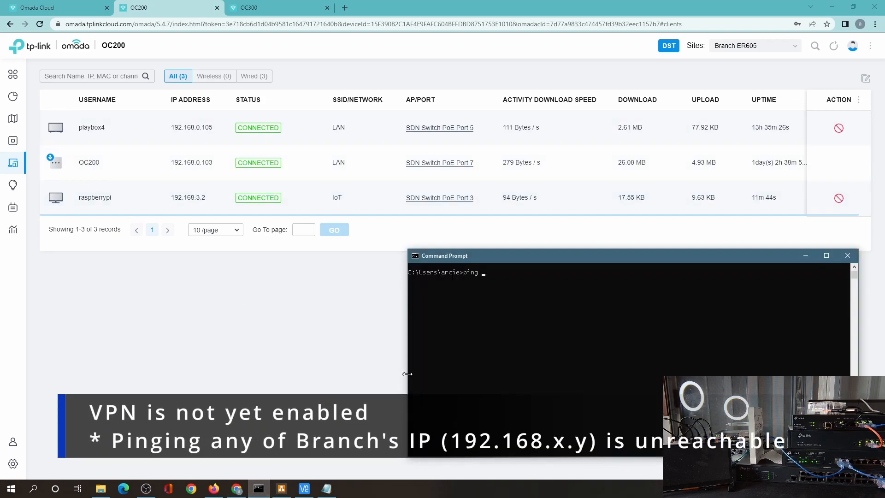
# Step: Ping 192.168.3.2, seeing all requests time out, and bring VNC Viewer alongside
pyautogui.press('Return')
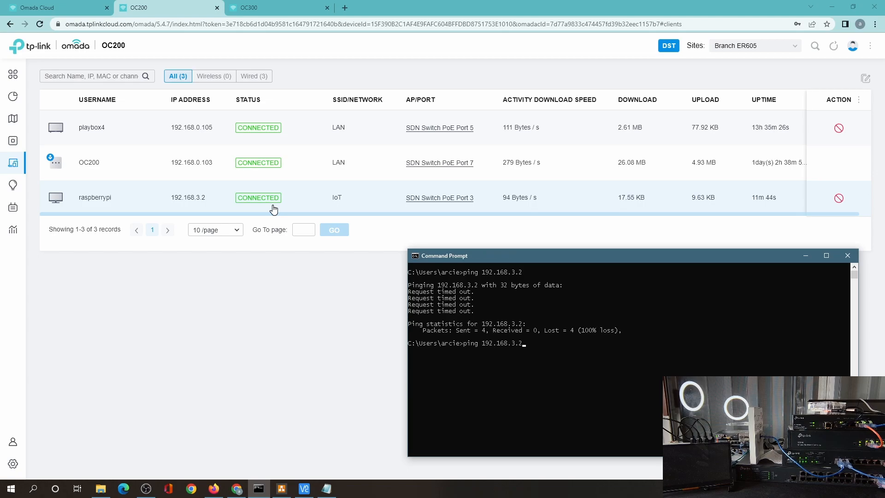
pyautogui.click(304, 488)
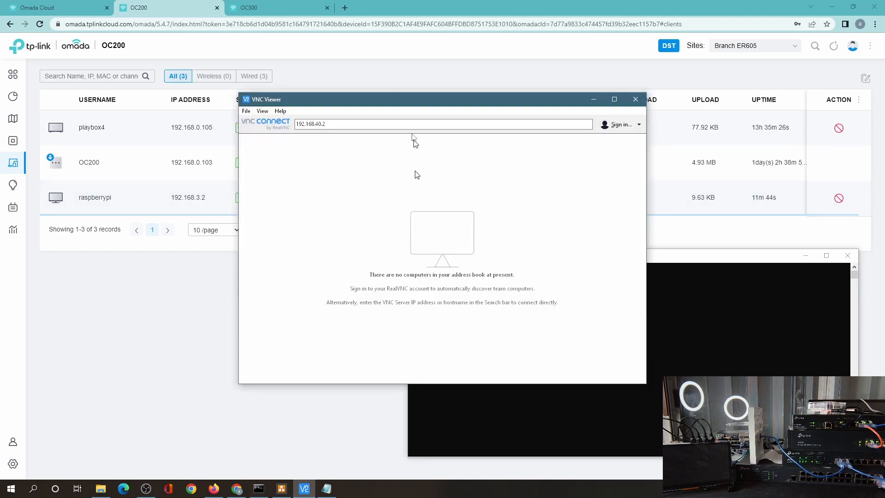
pyautogui.moveTo(394, 100); pyautogui.dragTo(440, 79)
# Step: Attempt a VNC connection to 192.168.3.2
pyautogui.click(401, 105)
pyautogui.press('BackSpace')
pyautogui.press('BackSpace')
pyautogui.press('BackSpace')
pyautogui.press('BackSpace')
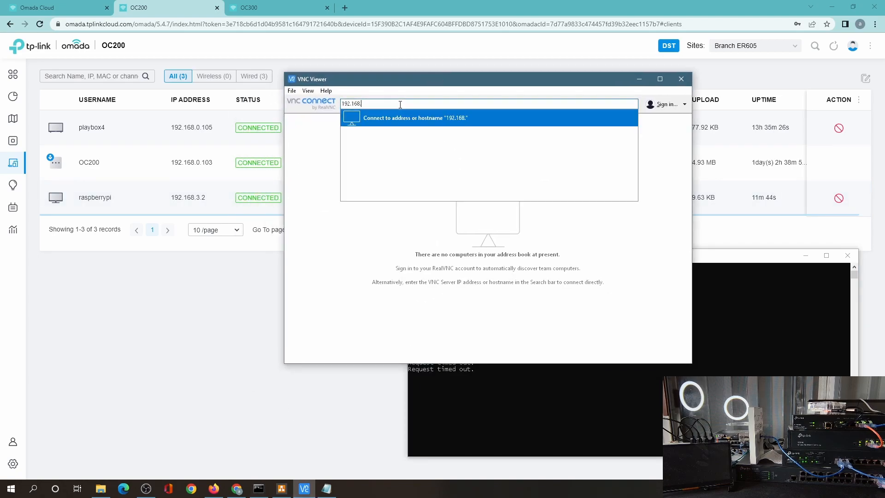
pyautogui.write('3.2')
pyautogui.press('Return')
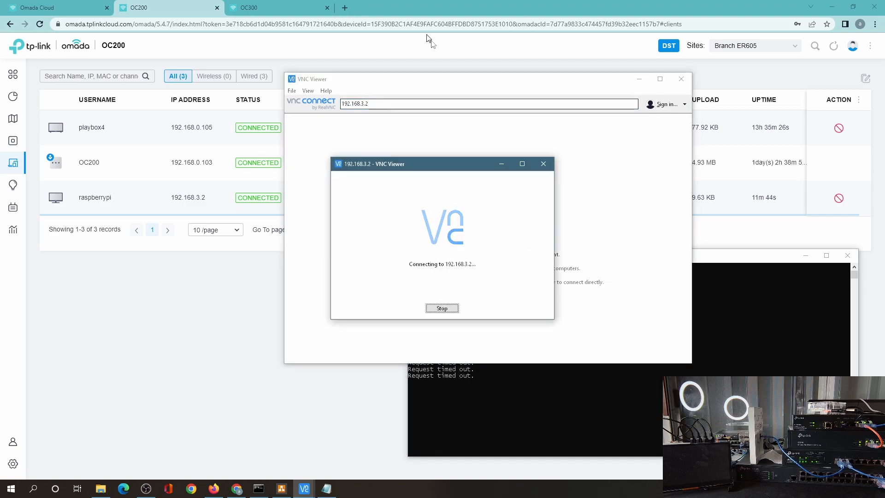
pyautogui.moveTo(616, 253); pyautogui.dragTo(648, 254)
# Step: Ping 192.168.1.1 and 192.168.2.1, both timing out, and dismiss the VNC timeout error
pyautogui.write('ping 192.168.1.1')
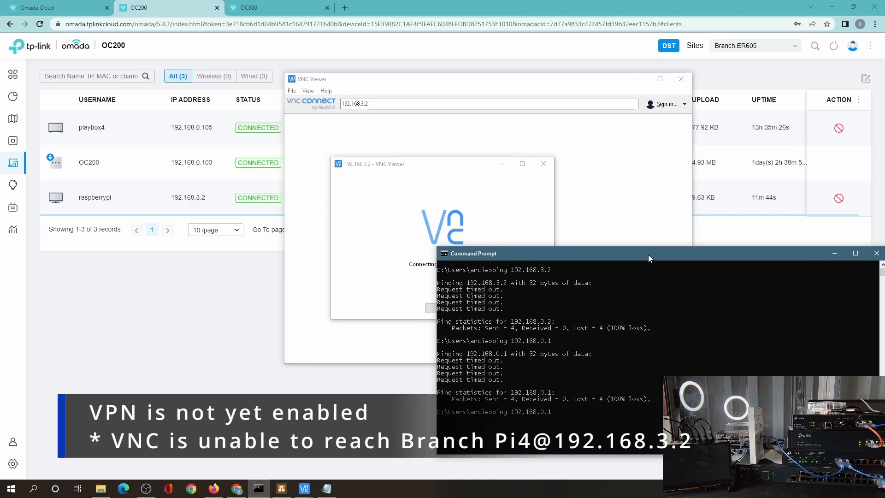
pyautogui.press('Return')
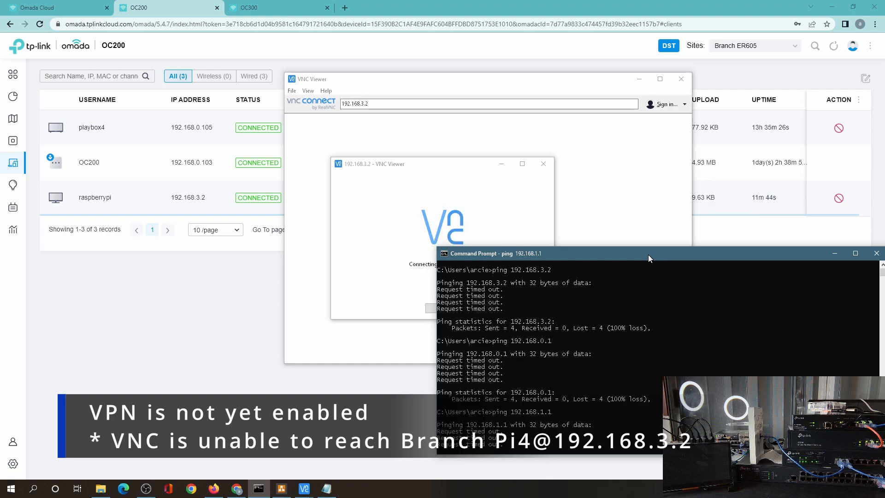
pyautogui.press('Up')
pyautogui.press('BackSpace')
pyautogui.press('BackSpace')
pyautogui.press('BackSpace')
pyautogui.write('2.168..1')
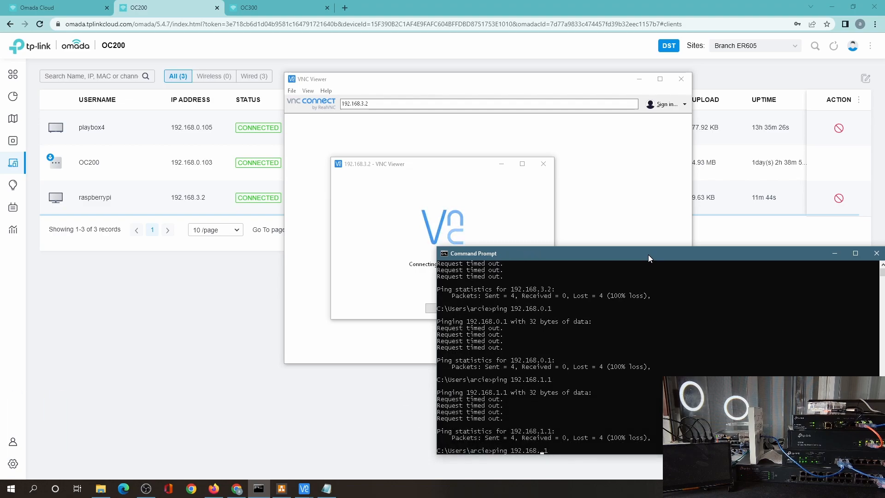
pyautogui.press('Return')
pyautogui.click(436, 216)
pyautogui.click(523, 258)
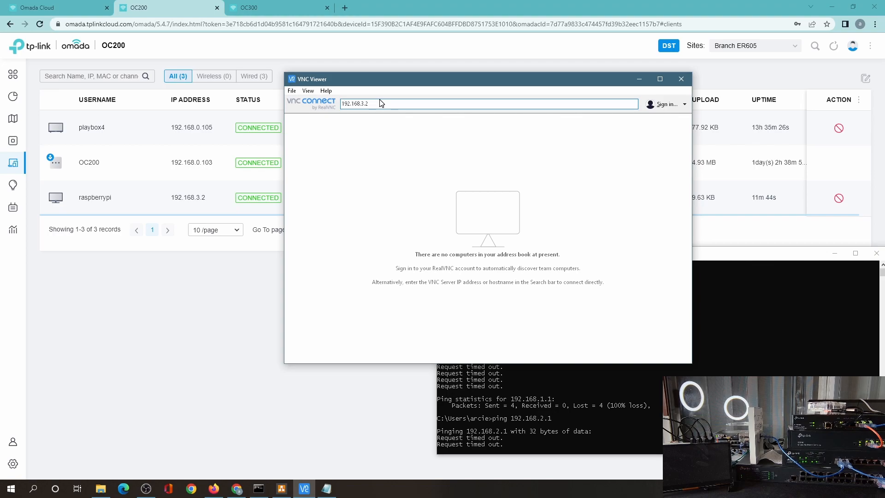
pyautogui.press('BackSpace')
pyautogui.write('7')
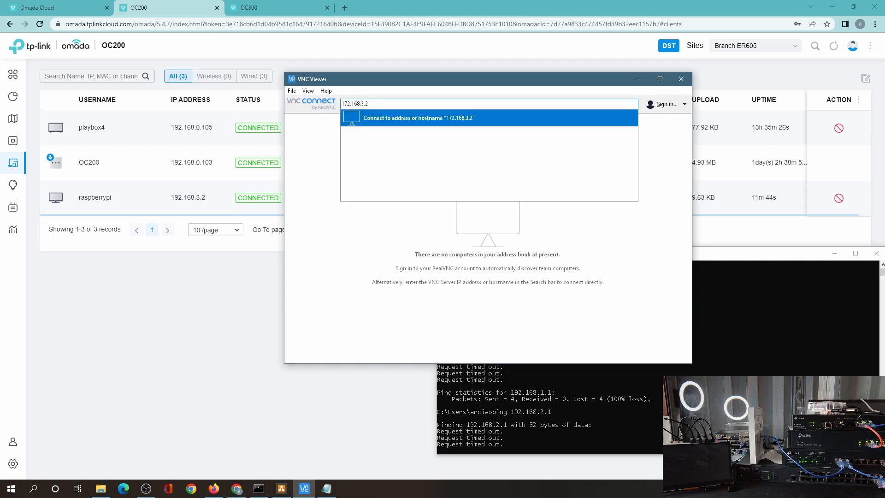
# Step: Ping 192.168.3.1 from Command Prompt
pyautogui.click(533, 283)
pyautogui.click(552, 386)
pyautogui.press('Up')
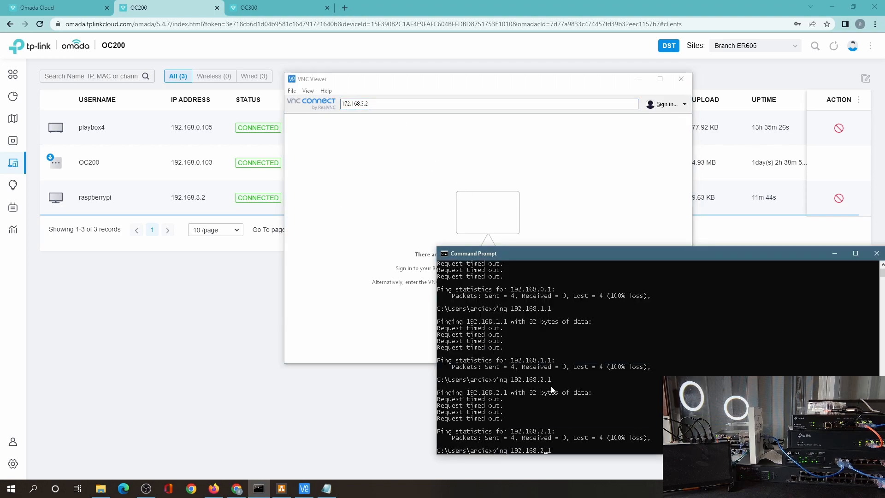
pyautogui.press('BackSpace')
pyautogui.press('BackSpace')
pyautogui.press('BackSpace')
pyautogui.write('3.1')
pyautogui.press('Return')
# Step: Sign in to the Pi at 172.16.3.2 over VNC, close it, and start ping 192.168.3.2 -t
pyautogui.click(360, 104)
pyautogui.press('BackSpace')
pyautogui.press('Return')
pyautogui.click(478, 291)
pyautogui.write('p')
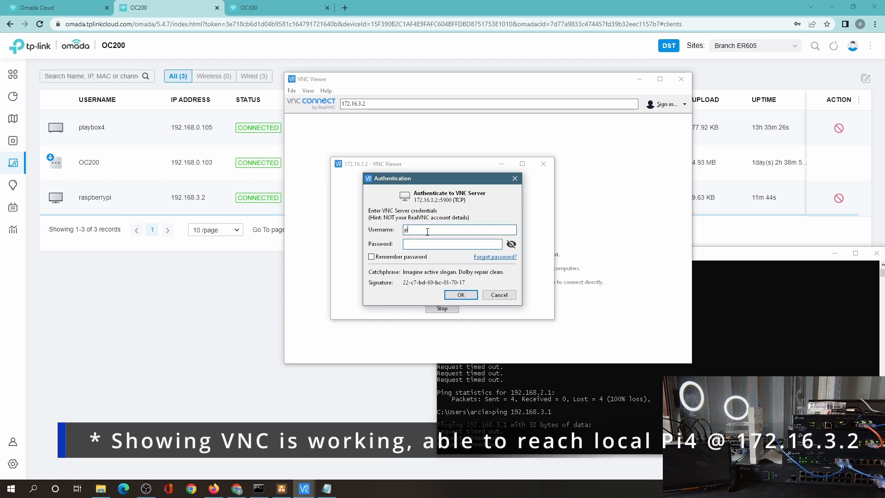
pyautogui.write('i')
pyautogui.click(418, 244)
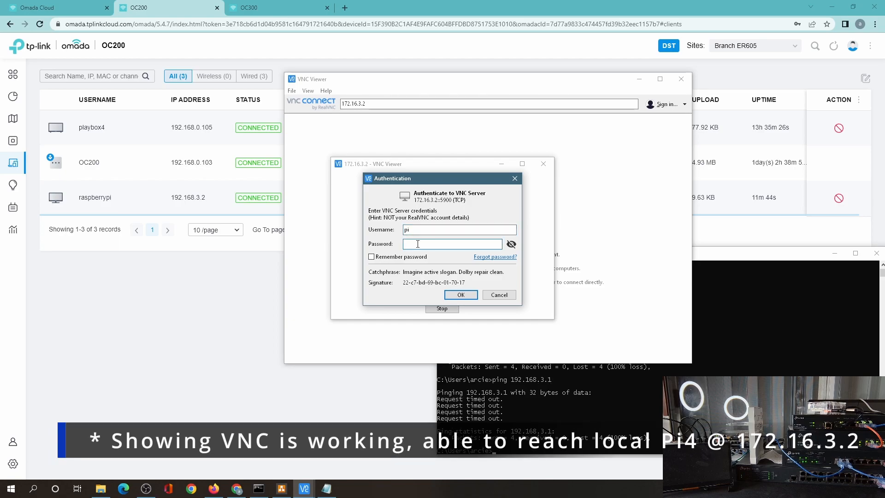
pyautogui.write('1234')
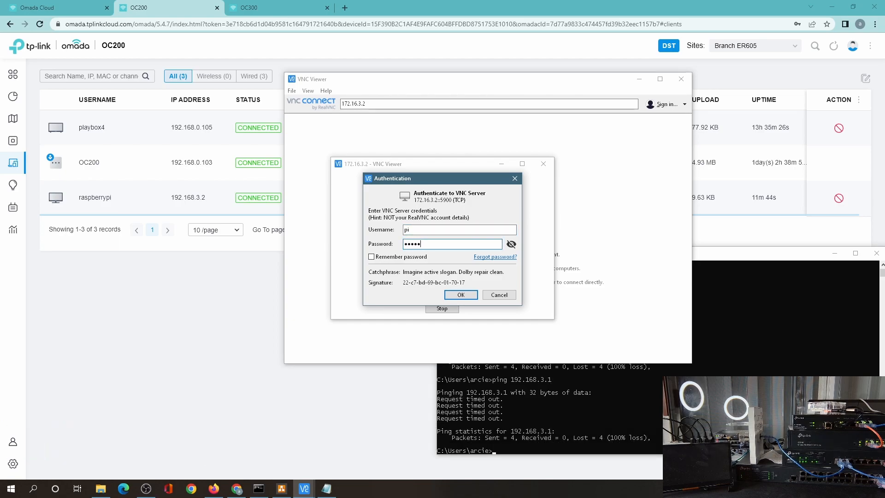
pyautogui.click(442, 297)
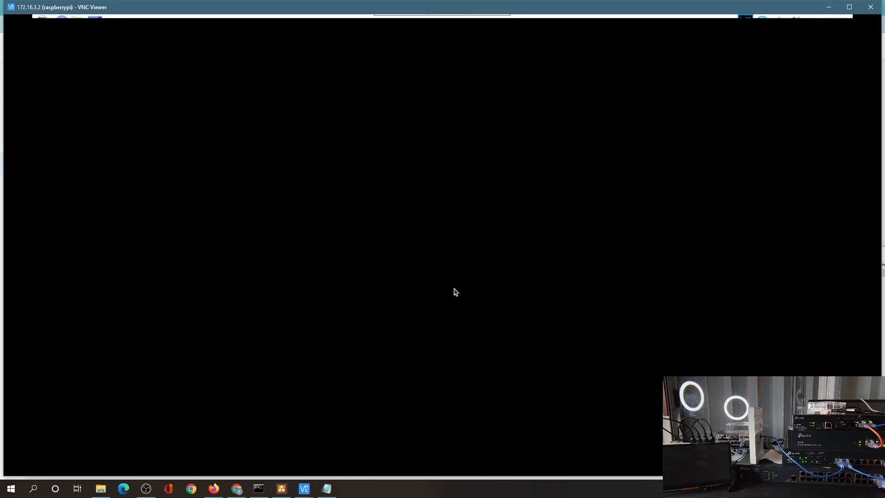
pyautogui.click(871, 7)
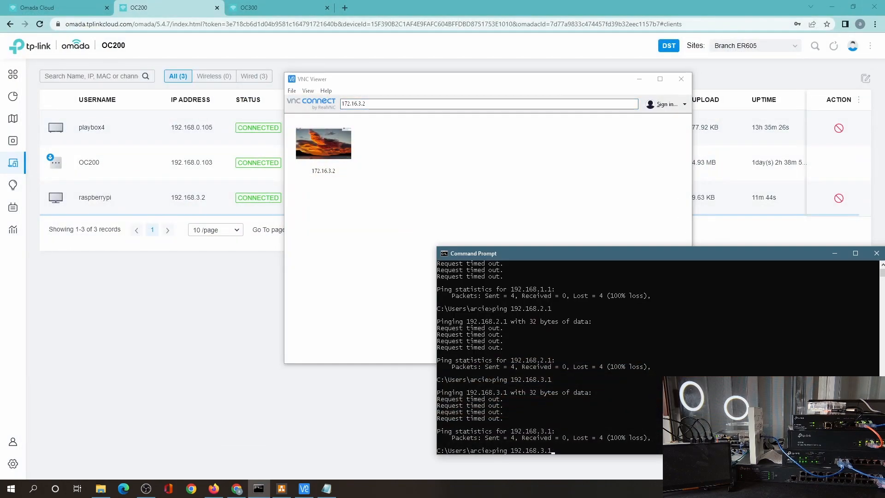
pyautogui.press('Return')
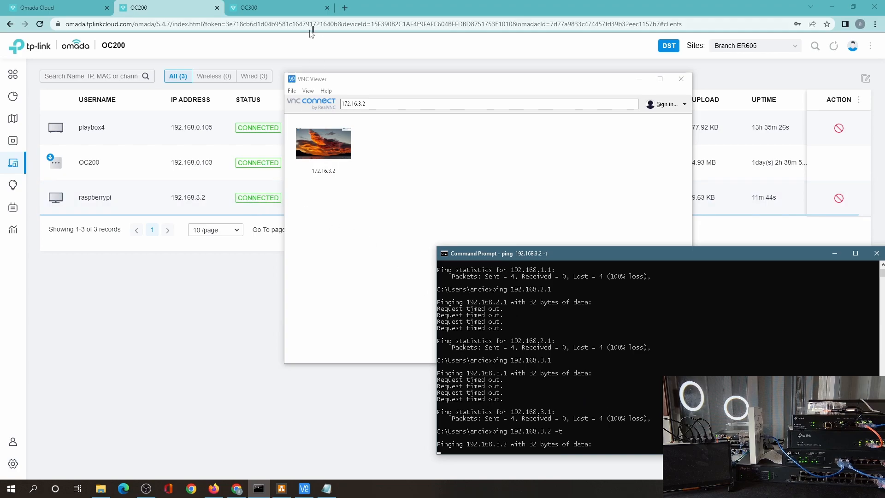
# Step: Check Insight IPsec VPN status on both Branch and HQ sites, finding no active sessions
pyautogui.click(13, 464)
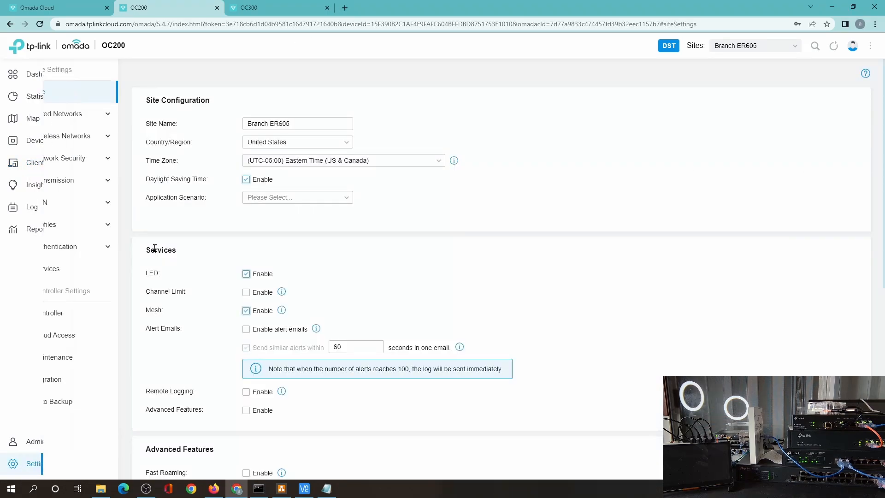
pyautogui.click(16, 184)
pyautogui.click(372, 74)
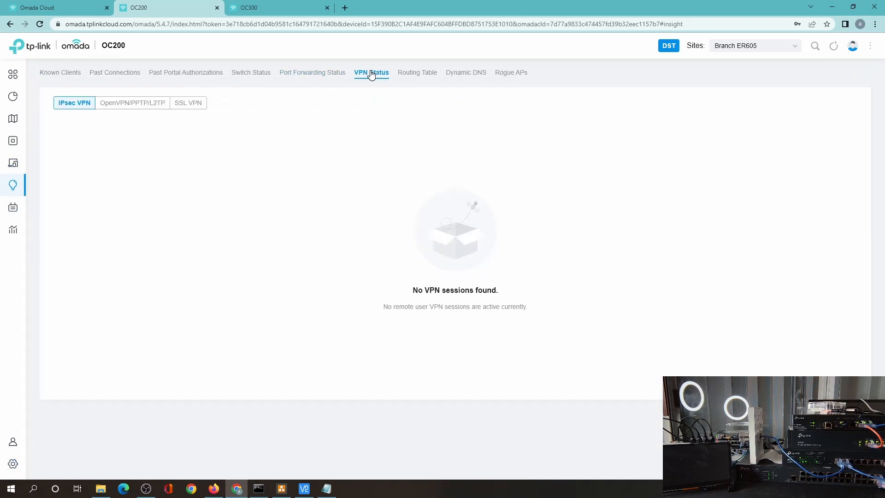
pyautogui.click(275, 8)
pyautogui.click(16, 185)
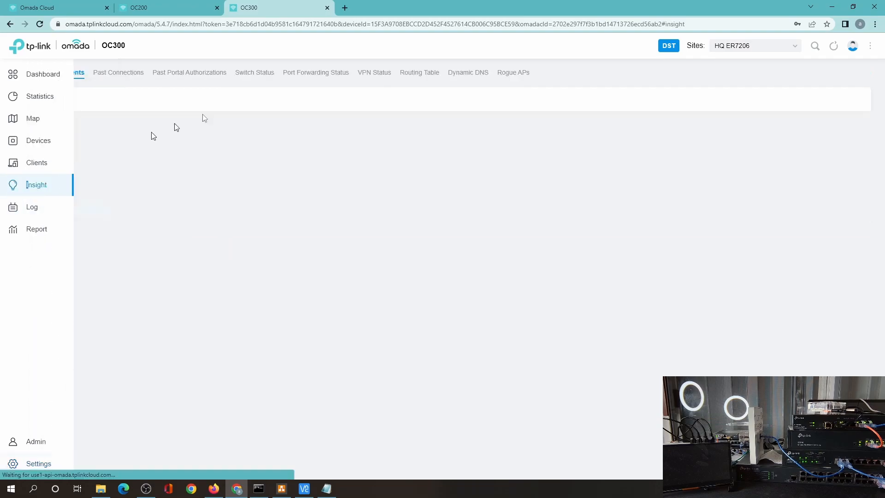
pyautogui.click(375, 75)
pyautogui.click(160, 9)
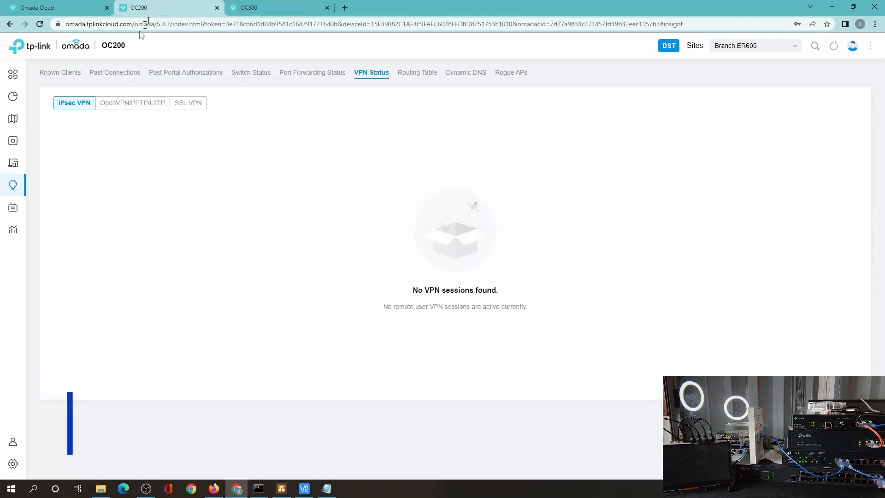
pyautogui.click(275, 8)
# Step: Enable the Branch2HQ VPN policy and watch the 192.168.3.2 ping start getting replies
pyautogui.click(13, 464)
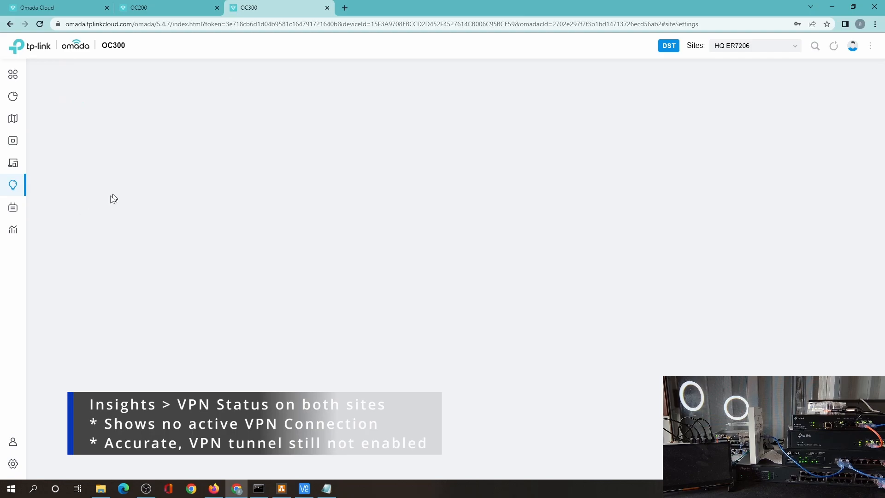
pyautogui.moveTo(33, 461)
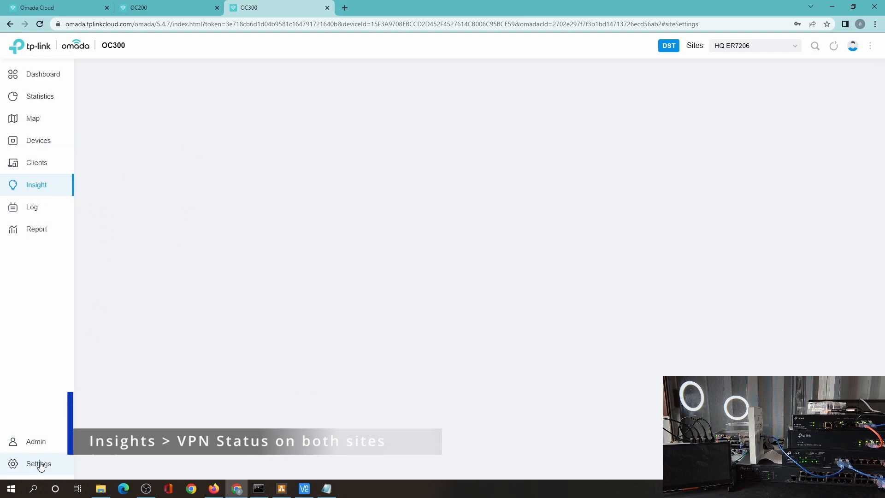
pyautogui.click(167, 12)
pyautogui.click(29, 465)
pyautogui.click(266, 12)
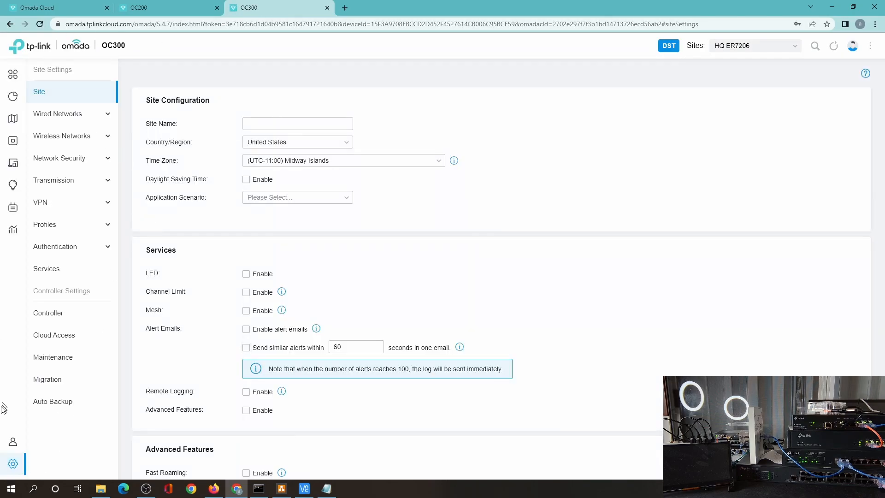
pyautogui.click(40, 202)
pyautogui.hotkey('alt', 'Tab')
pyautogui.click(313, 147)
pyautogui.click(166, 7)
pyautogui.click(311, 146)
pyautogui.hotkey('alt', 'Tab')
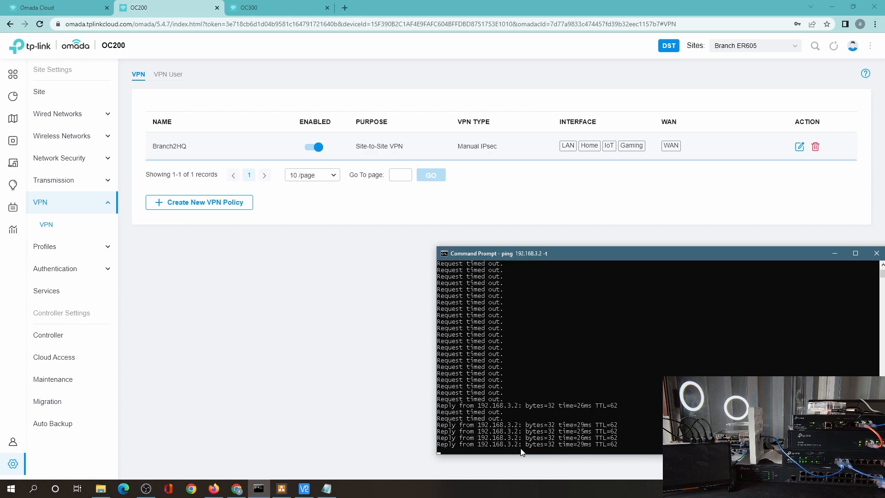
# Step: Connect VNC Viewer to the branch Pi at 192.168.3.2 and log in
pyautogui.click(304, 489)
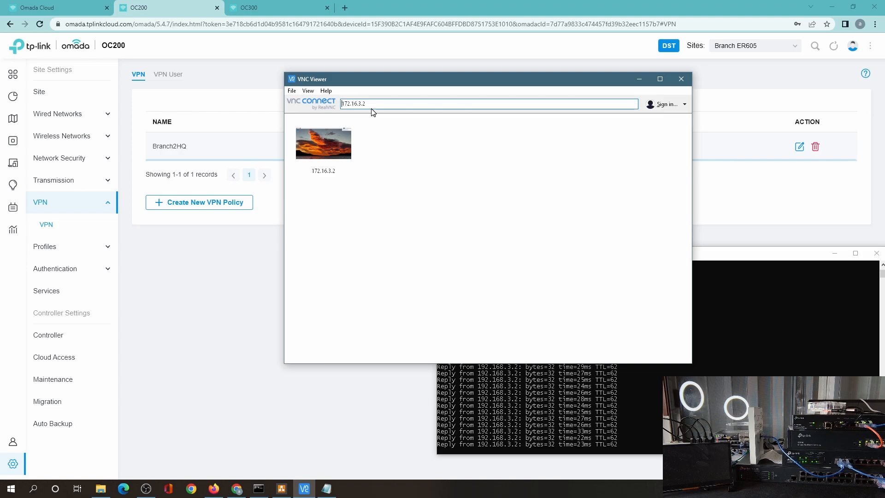
pyautogui.click(347, 104)
pyautogui.press('BackSpace')
pyautogui.write('9')
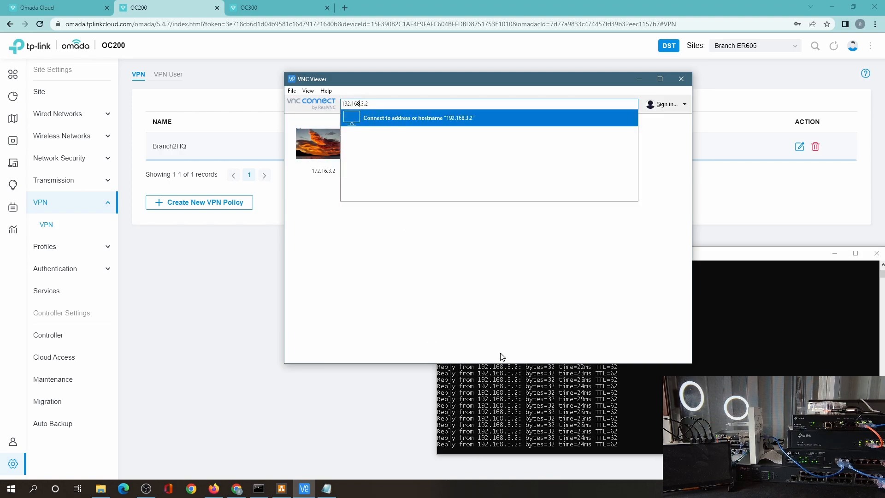
pyautogui.press('Return')
pyautogui.press('Return')
pyautogui.write('p')
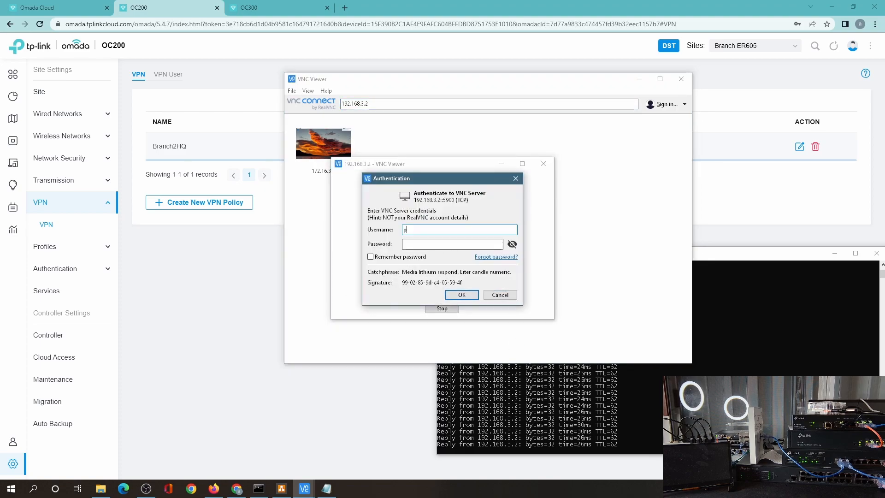
pyautogui.write('ra')
pyautogui.click(462, 295)
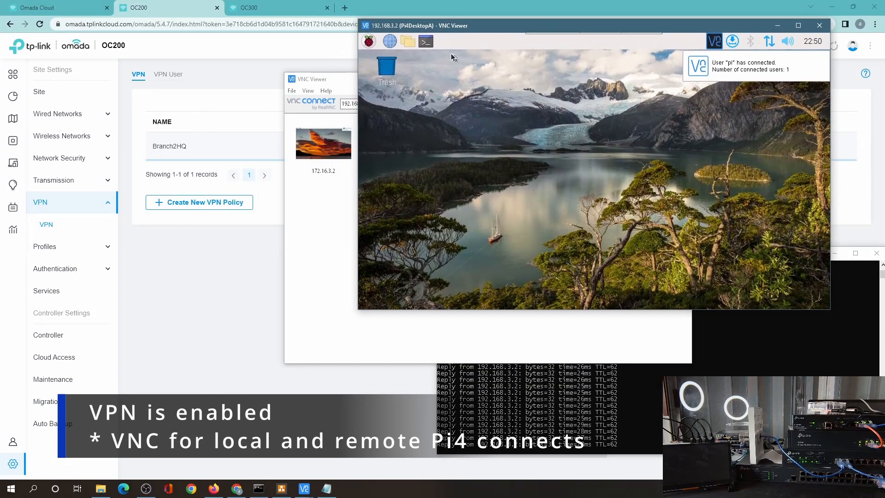
# Step: In a branch Pi terminal, ping HQ addresses 172.16.0.1 and 172.16.1.1
pyautogui.click(426, 41)
pyautogui.write('ping 172.16.0.1')
pyautogui.press('Return')
pyautogui.hotkey('ctrl', 'c')
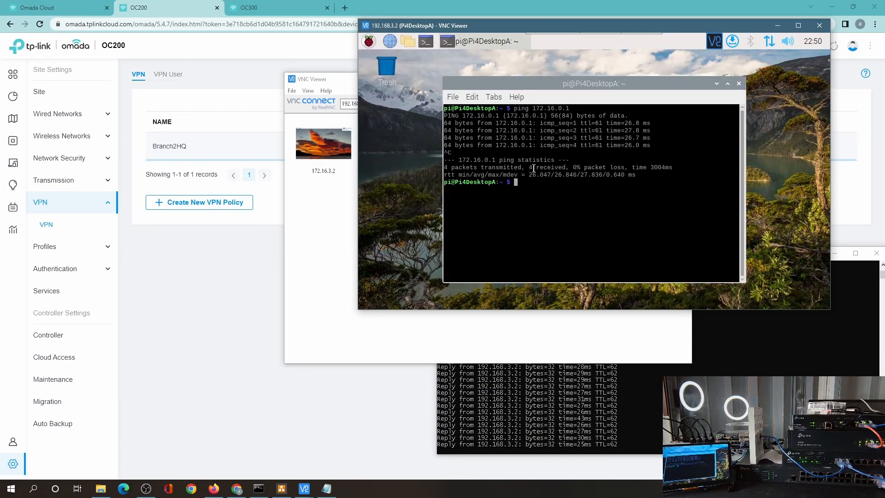
pyautogui.press('Delete')
pyautogui.press('Return')
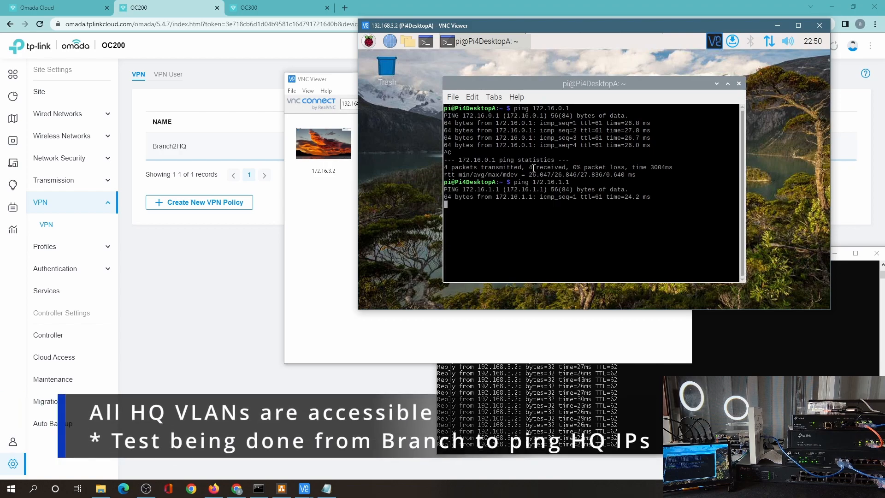
pyautogui.hotkey('ctrl', 'c')
# Step: Ping HQ addresses 172.16.2.1, 172.16.3.1 and 172.16.3.2 from the branch Pi
pyautogui.press('Up')
pyautogui.press('Left')
pyautogui.press('Left')
pyautogui.write('2')
pyautogui.press('Return')
pyautogui.hotkey('ctrl', 'c')
pyautogui.press('Up')
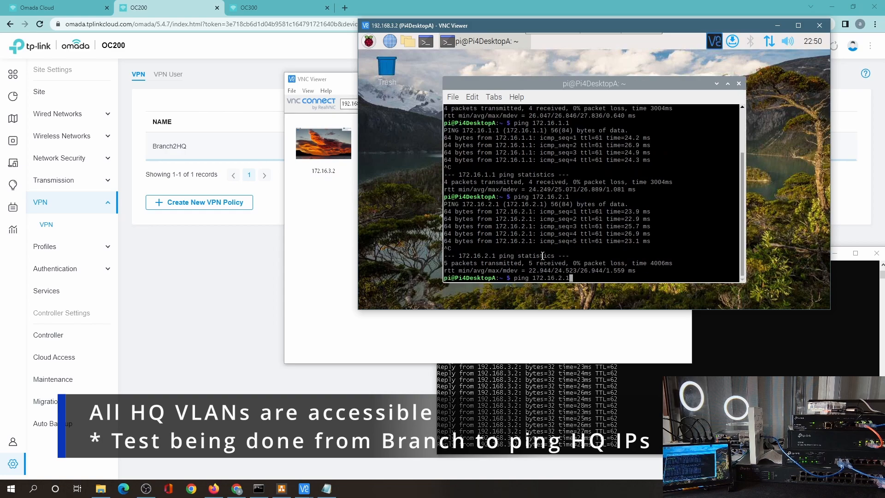
pyautogui.write('3')
pyautogui.press('Return')
pyautogui.hotkey('ctrl', 'c')
pyautogui.press('Up')
pyautogui.press('BackSpace')
pyautogui.write('2')
pyautogui.press('Return')
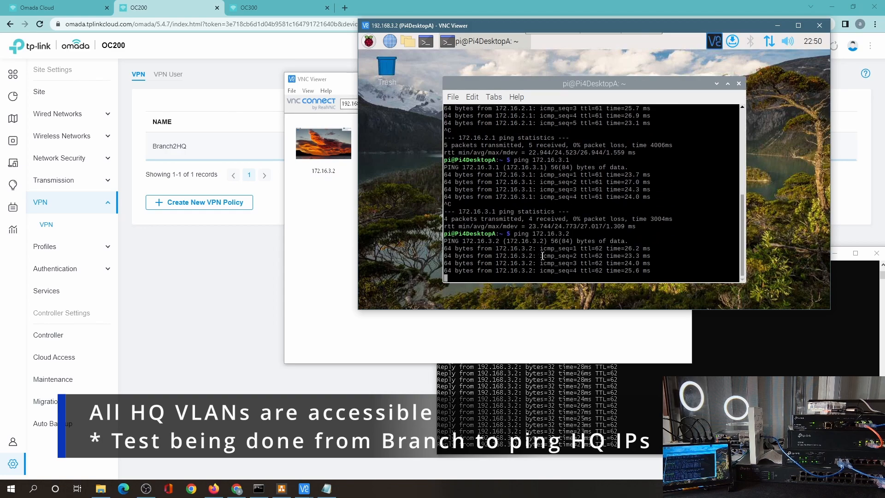
pyautogui.hotkey('ctrl', 'c')
pyautogui.write('ssh ')
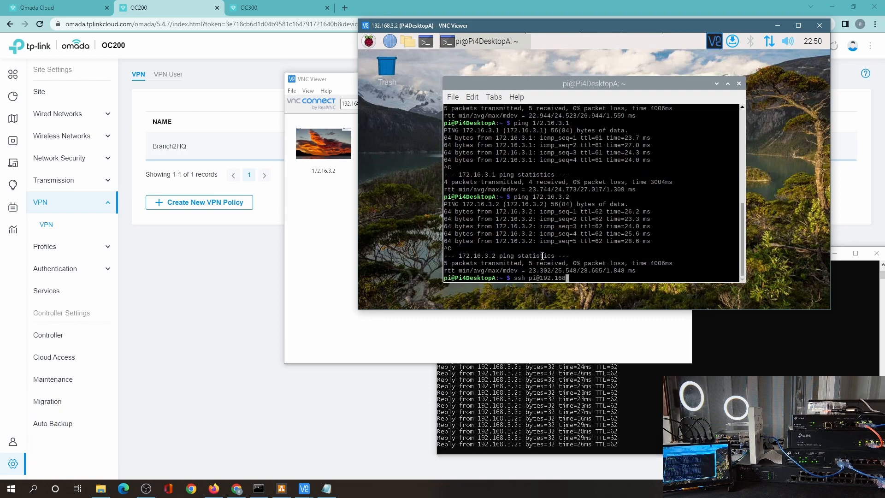
pyautogui.write('pi@172.16.3.2')
# Step: SSH into the HQ Pi at 172.16.3.2, accepting its host key, and list its addresses with ip addr
pyautogui.press('Return')
pyautogui.press('Return')
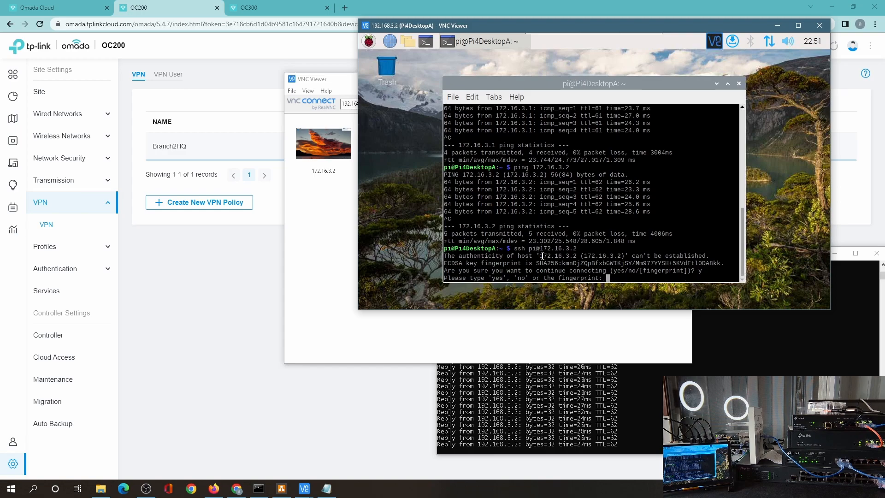
pyautogui.press('Return')
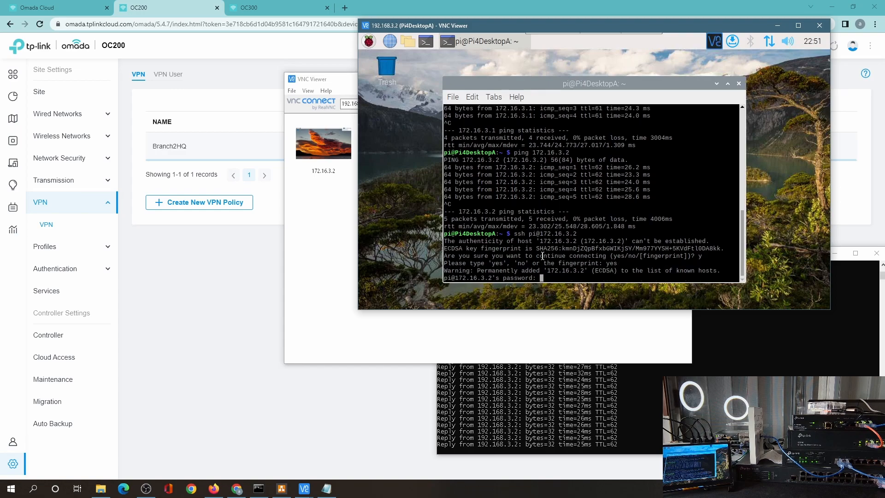
pyautogui.press('Return')
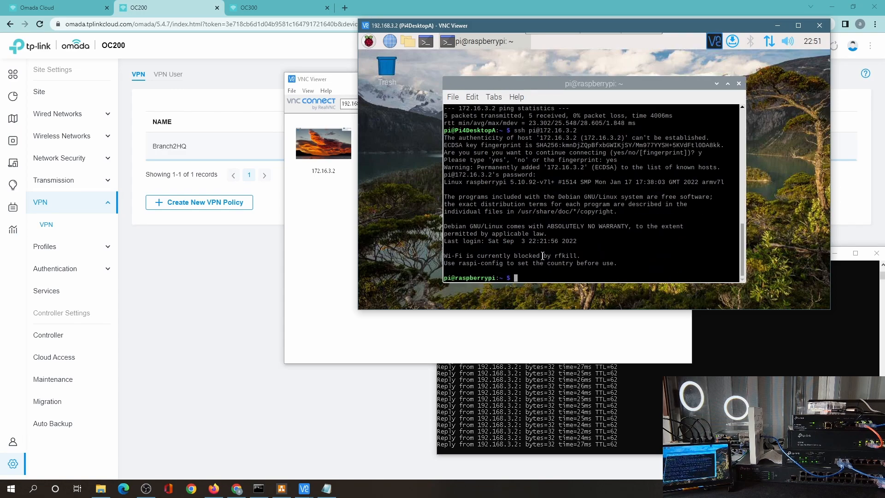
pyautogui.write('ip add')
pyautogui.press('Return')
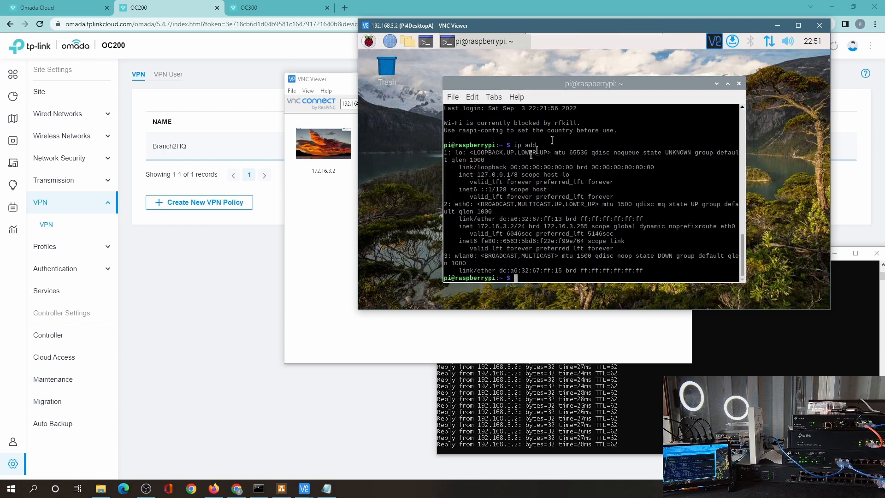
# Step: Ping google.com from the HQ Pi and Command Prompt, stop the pings, and exit the SSH session
pyautogui.write('ping google.com')
pyautogui.press('Return')
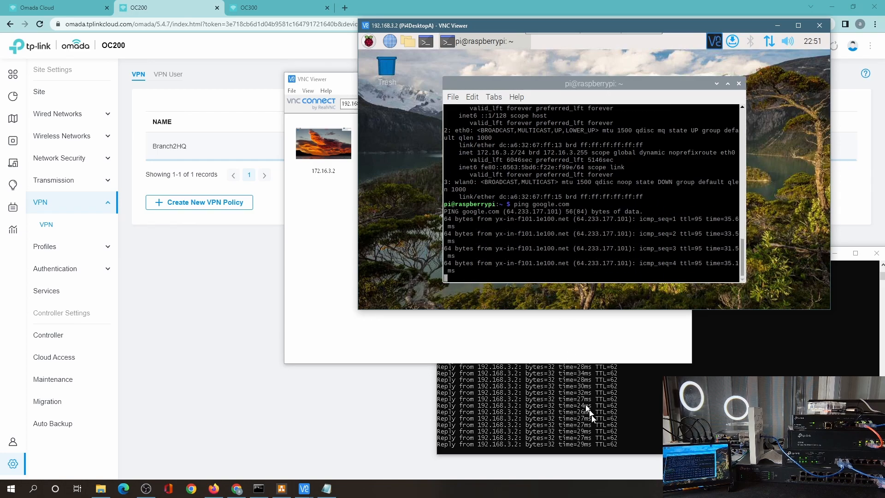
pyautogui.click(597, 425)
pyautogui.hotkey('ctrl', 'c')
pyautogui.write('ping google.com')
pyautogui.press('Return')
pyautogui.hotkey('ctrl', 'c')
pyautogui.click(562, 160)
pyautogui.hotkey('ctrl', 'c')
pyautogui.write('exi')
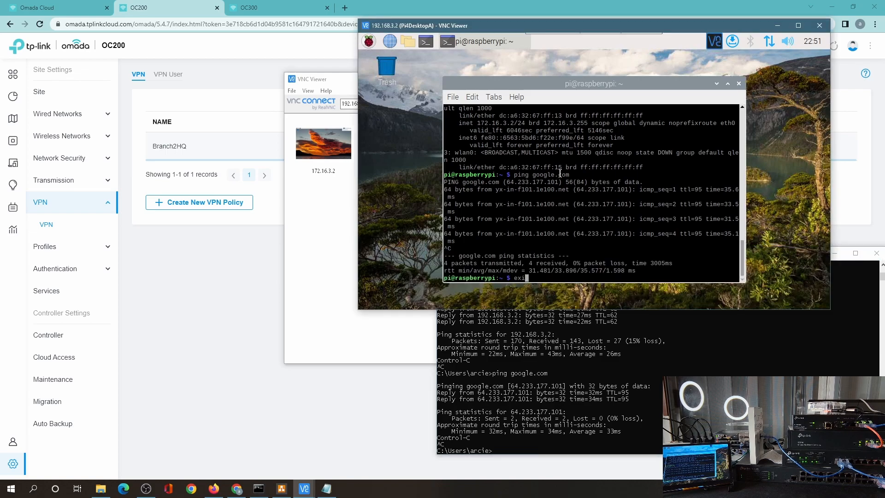
pyautogui.write('t')
pyautogui.press('Return')
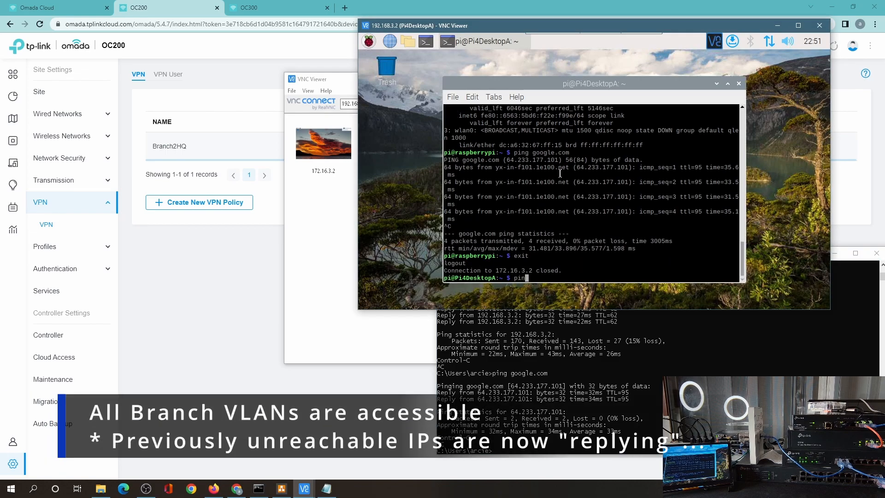
pyautogui.write('exit')
# Step: Close the branch Pi terminal and ping 192.168.0.1 and 192.168.1.1 from Command Prompt
pyautogui.press('Return')
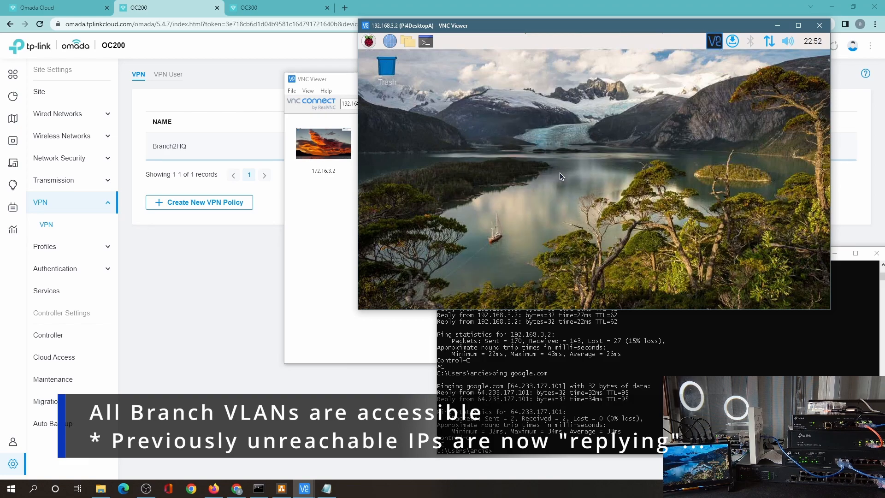
pyautogui.click(561, 368)
pyautogui.write('ping 192.168.0.1')
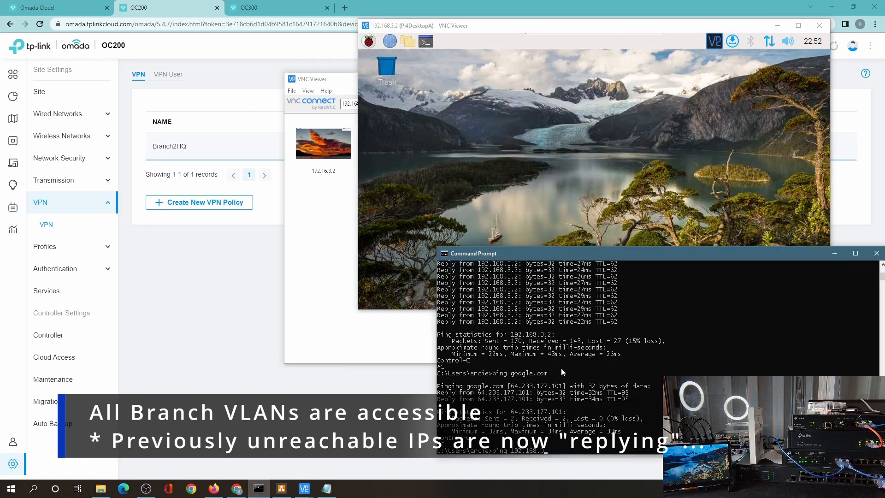
pyautogui.press('Return')
pyautogui.hotkey('ctrl', 'c')
pyautogui.write('ping 192.168.1.1')
pyautogui.press('Return')
pyautogui.hotkey('ctrl', 'c')
# Step: Ping branch addresses 192.168.2.1, 192.168.3.1 and 192.168.3.2 from Command Prompt
pyautogui.write('ping 192.168.2.1')
pyautogui.press('Return')
pyautogui.hotkey('ctrl', 'c')
pyautogui.write('ping 192.168.3.1')
pyautogui.press('Return')
pyautogui.hotkey('ctrl', 'c')
pyautogui.write('ping 192.168.3.2')
pyautogui.press('Return')
pyautogui.hotkey('ctrl', 'c')
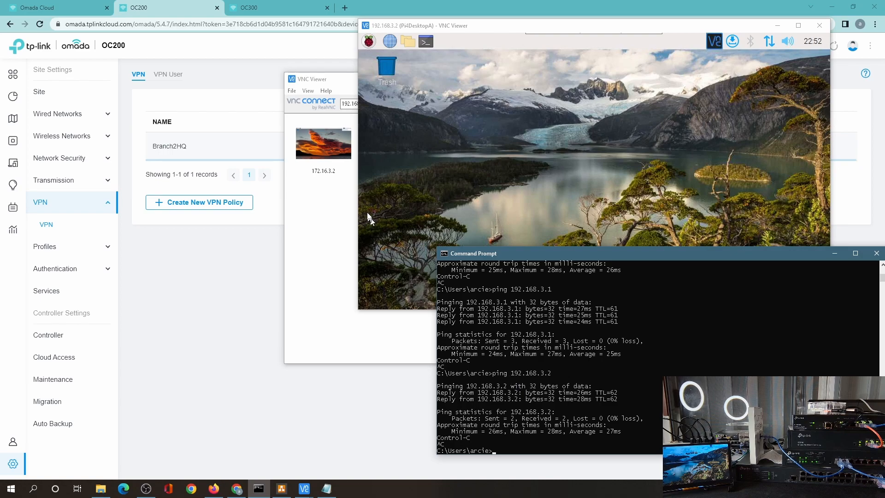
pyautogui.click(322, 147)
pyautogui.doubleClick(337, 155)
pyautogui.moveTo(272, 5); pyautogui.dragTo(334, 178)
pyautogui.moveTo(489, 183); pyautogui.dragTo(306, 135)
pyautogui.click(427, 42)
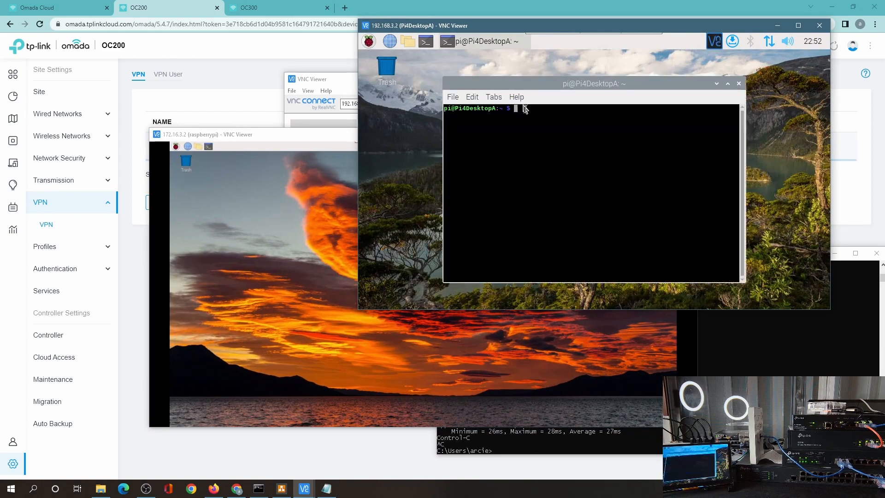
pyautogui.write('ssh pi@172.16.3.2')
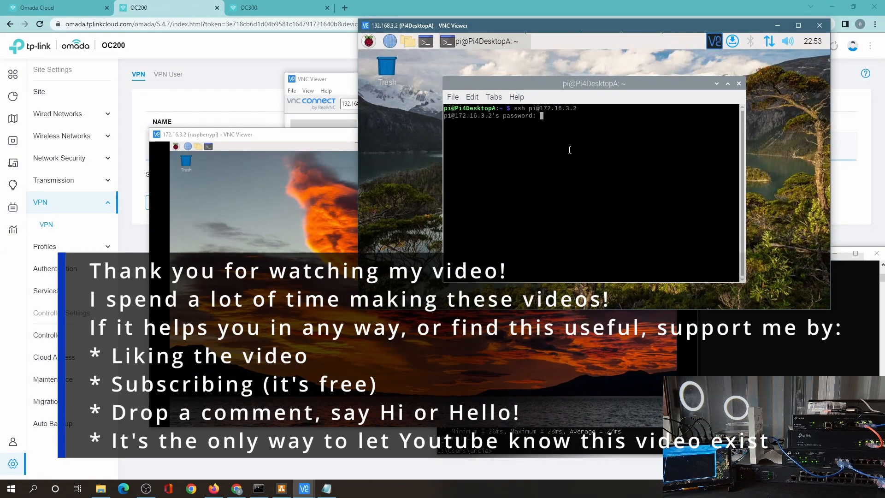
pyautogui.press('Return')
pyautogui.write('sudo')
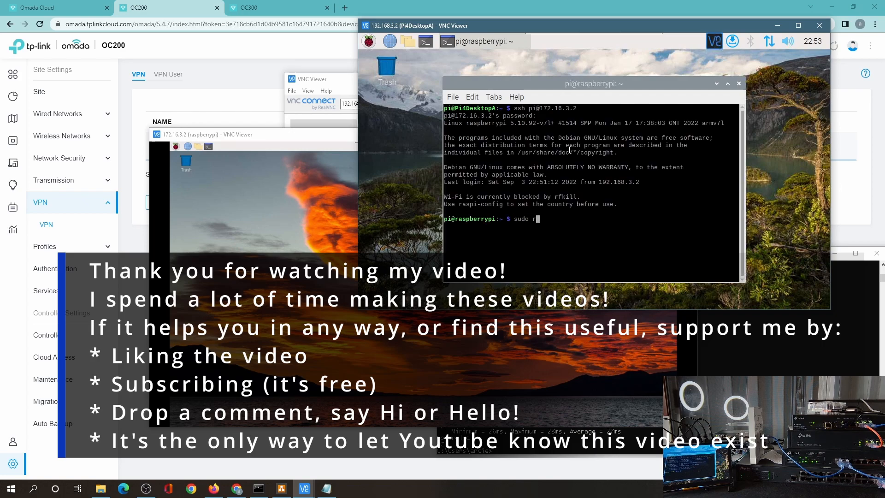